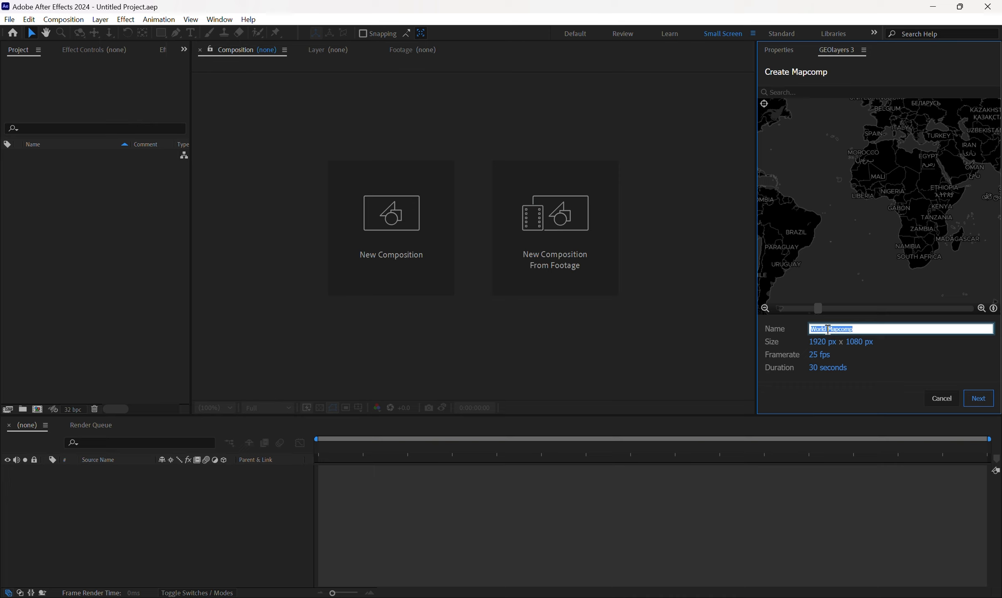
Name the new mapcomp "Brazil Mapcomp" and continue to the map style selection.
left_click(827, 329)
key("BackSpace")
key("BackSpace")
key("BackSpace")
type("Brazi")
left_click(978, 399)
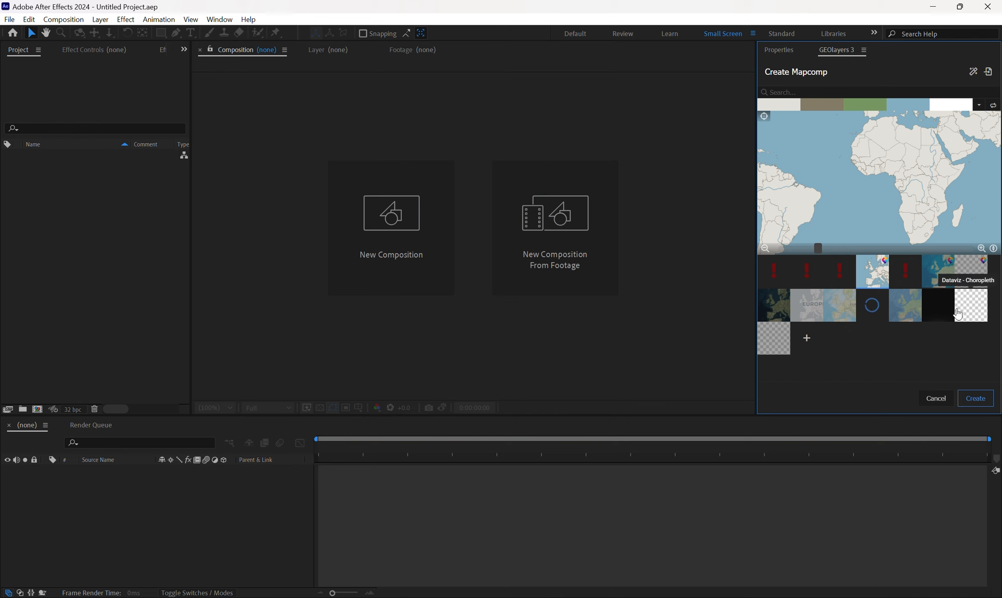
Preview the available map styles, including satellite imagery, CartoDB and ESRI, and inspect how they look at different zoom levels.
left_click(785, 312)
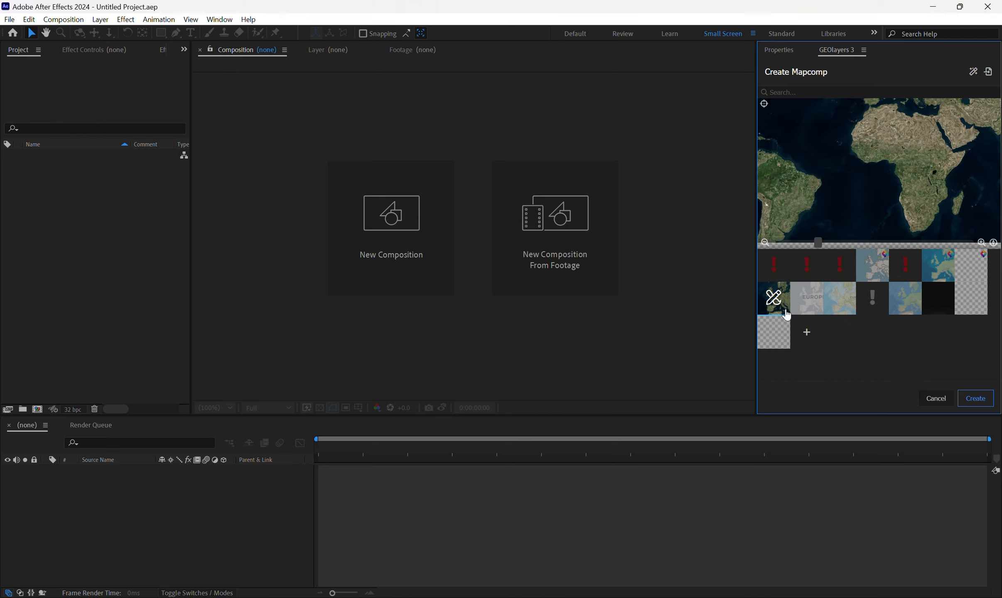
left_click(813, 307)
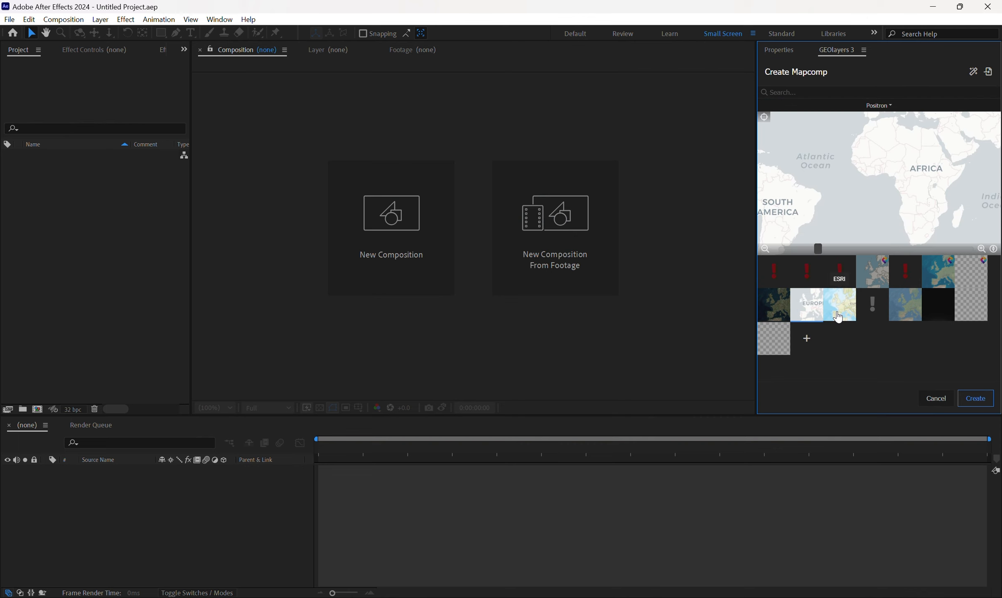
left_click(839, 316)
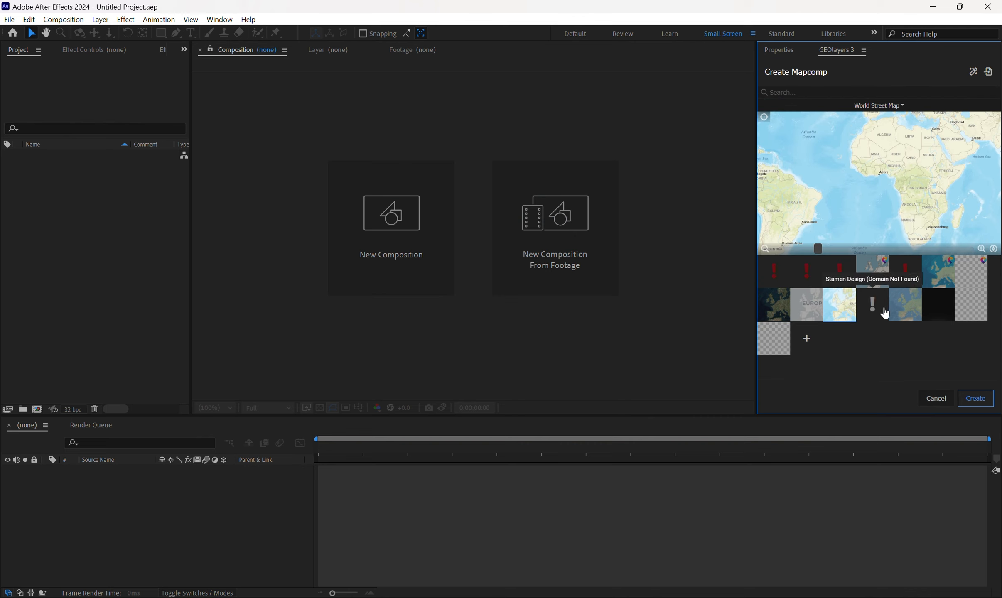
left_click(908, 314)
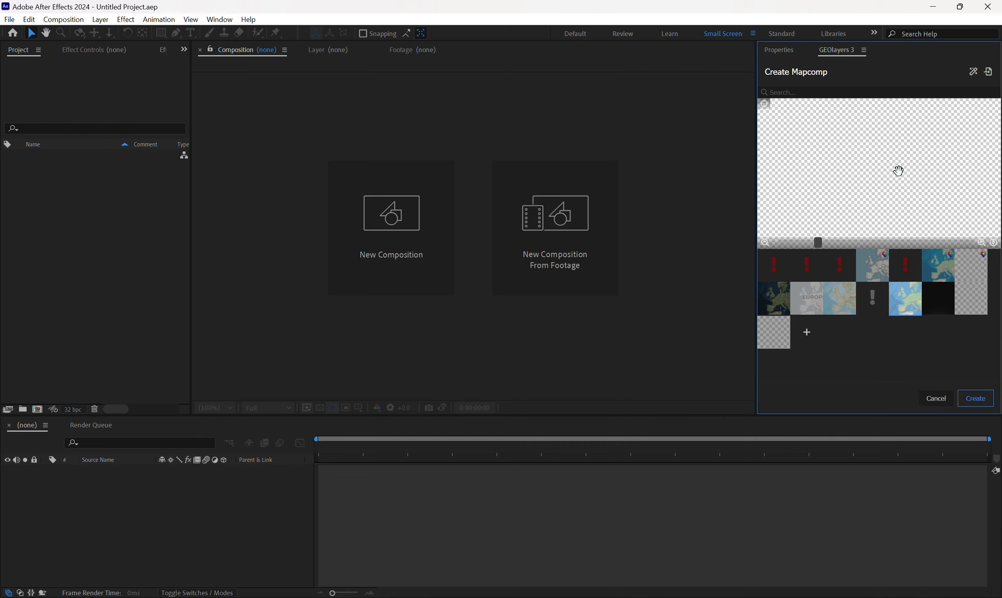
left_click(883, 273)
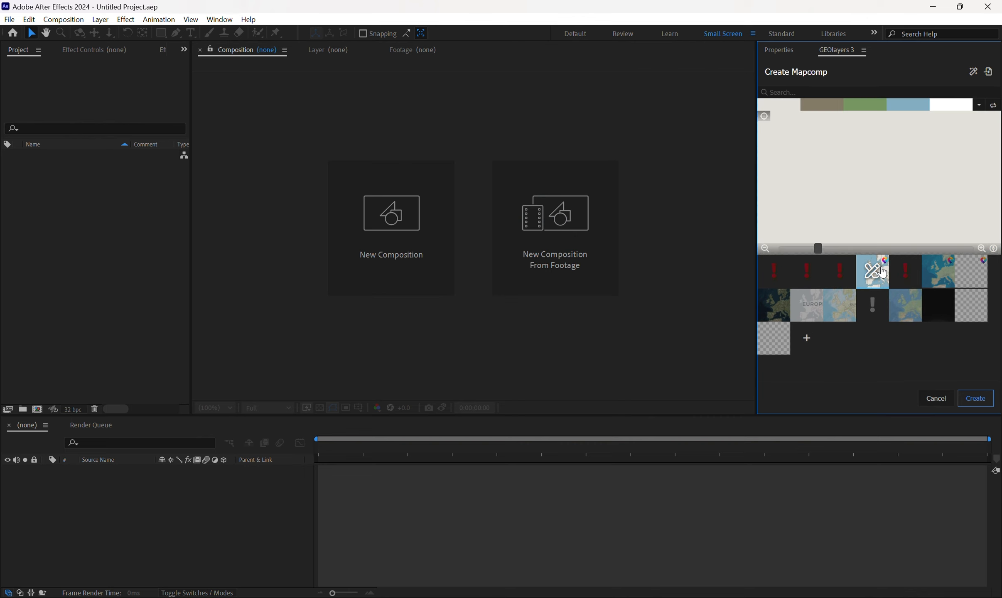
scroll(929, 171, "up", 3)
left_click_drag(930, 170, 897, 203)
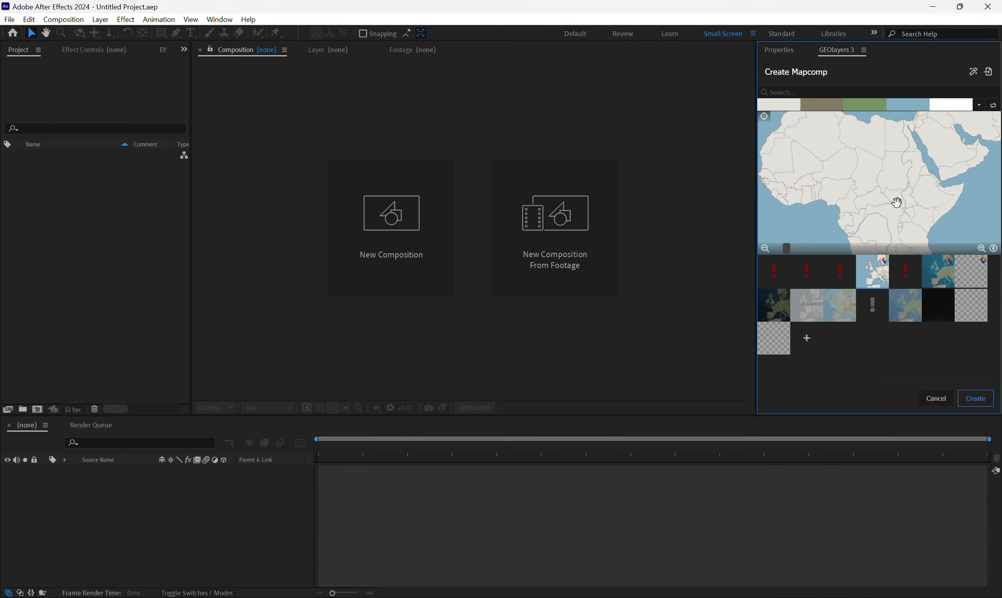
left_click(937, 273)
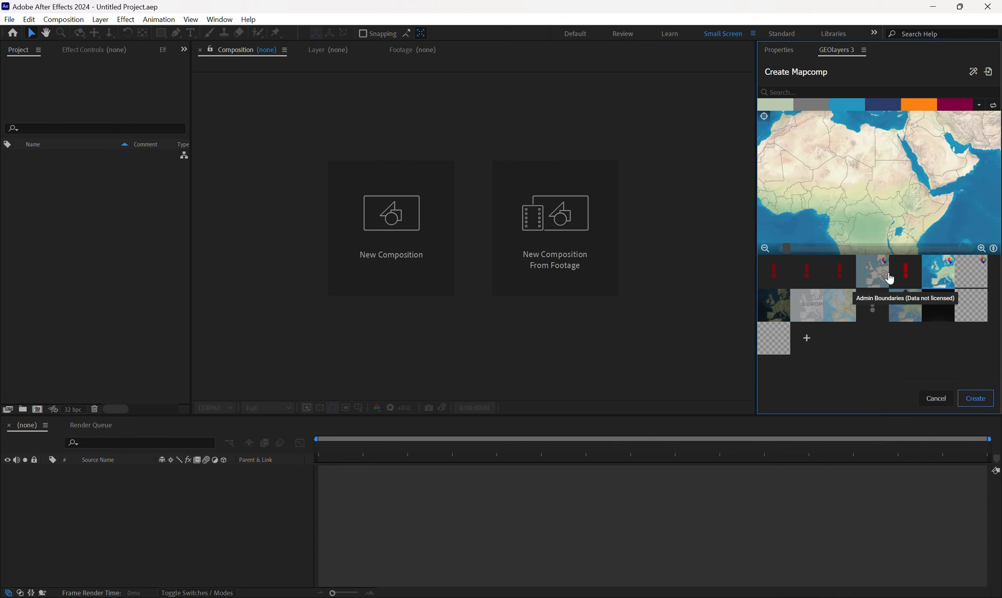
scroll(900, 174, "up", 3)
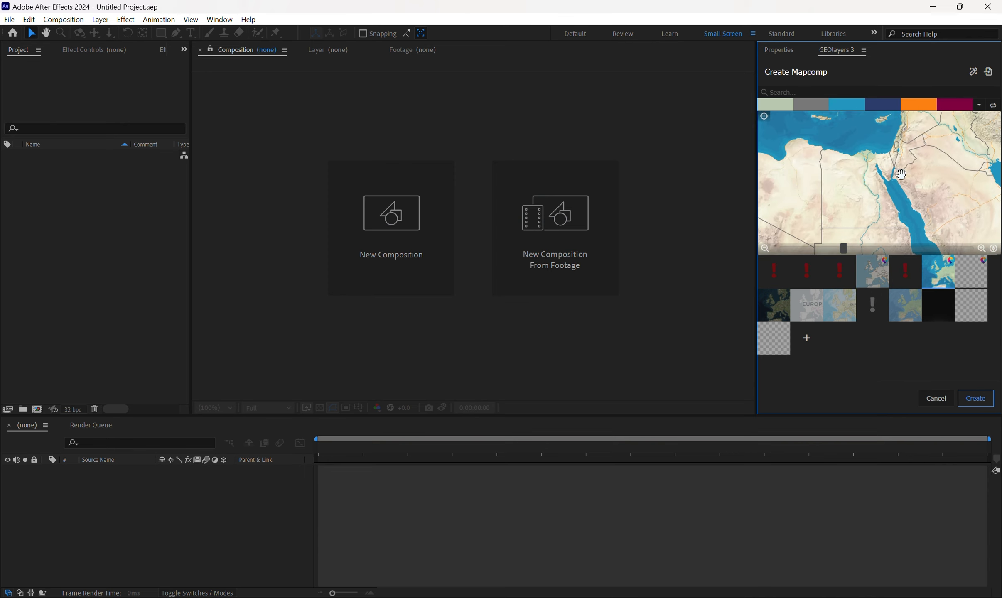
scroll(901, 175, "down", 2)
left_click_drag(901, 174, 901, 210)
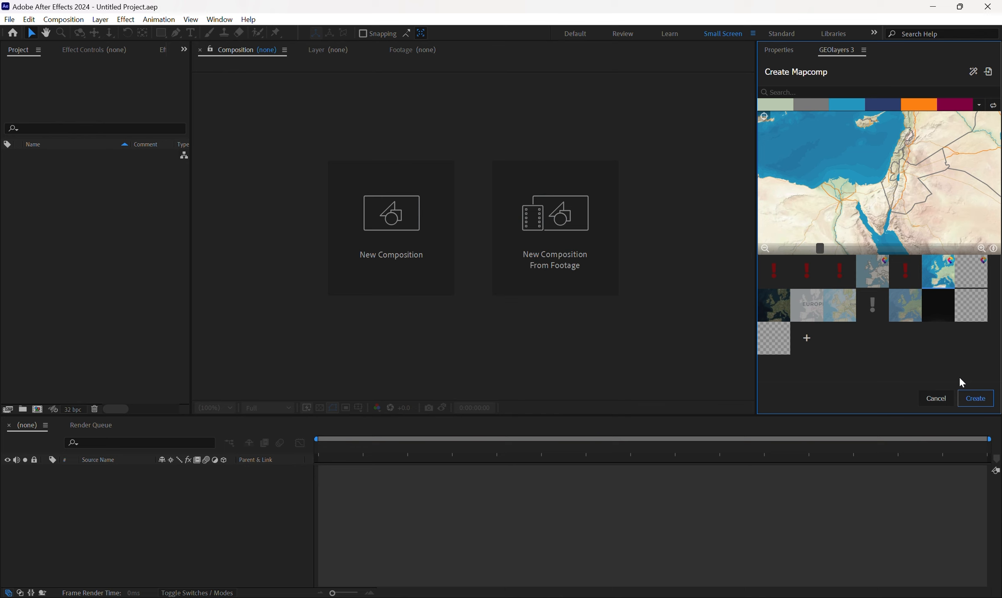
Create the mapcomp with the satellite imagery style and dismiss the hint about mapcomps.
left_click(780, 309)
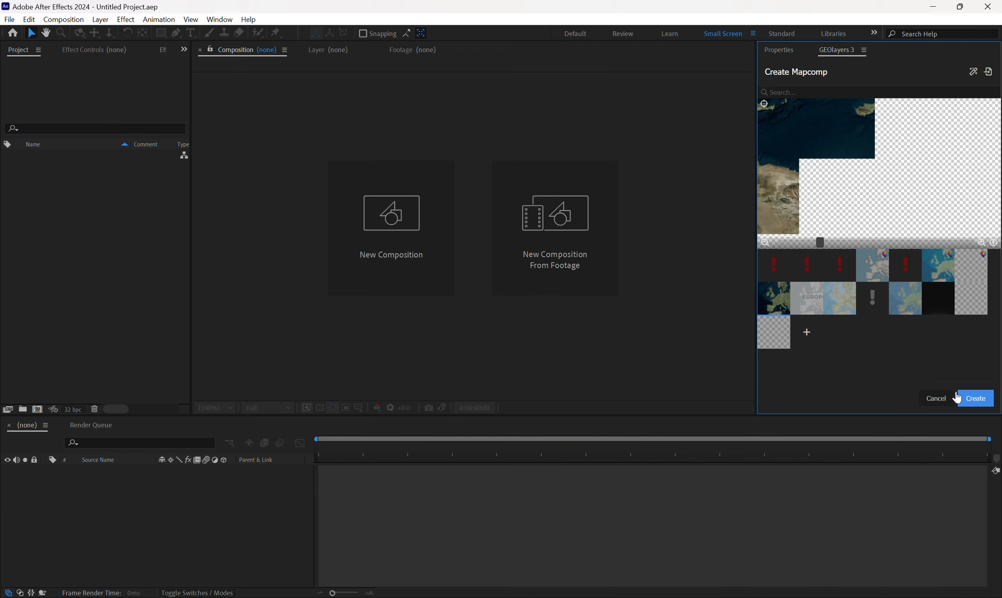
left_click(988, 406)
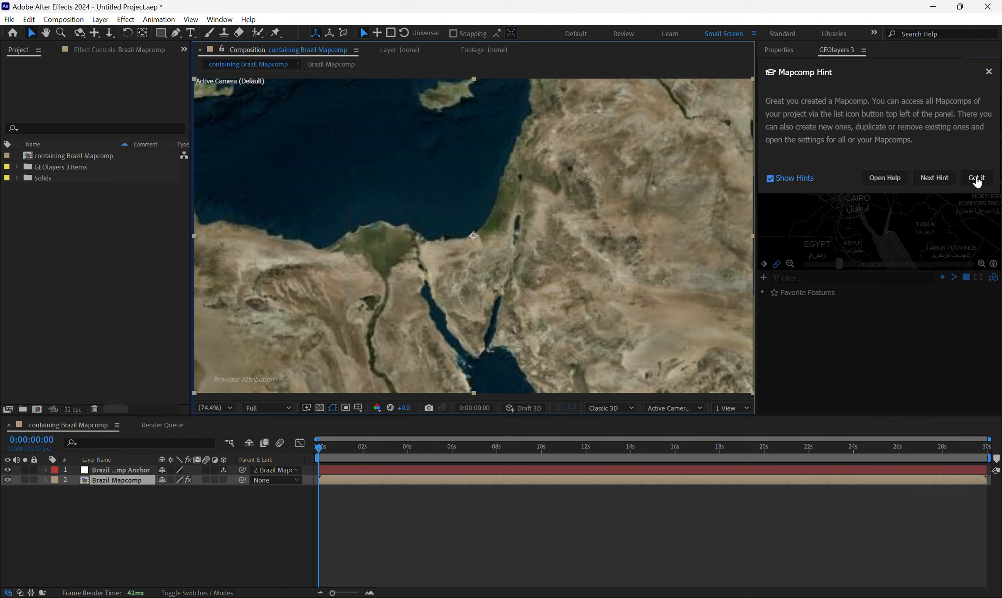
left_click(976, 179)
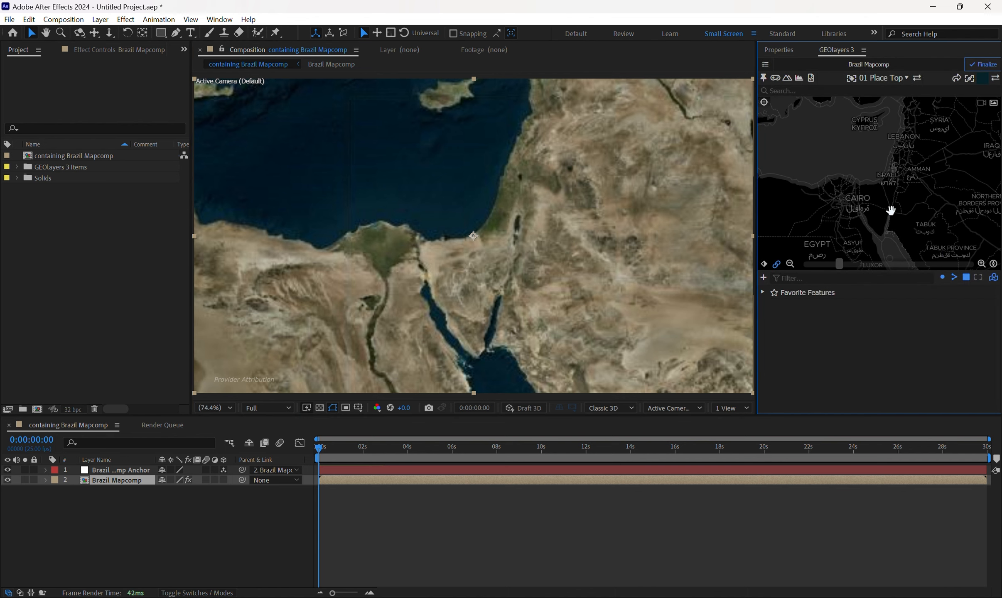
Move the mapcomp's view from the Middle East to South America at a continent-wide zoom.
scroll(891, 210, "down", 3)
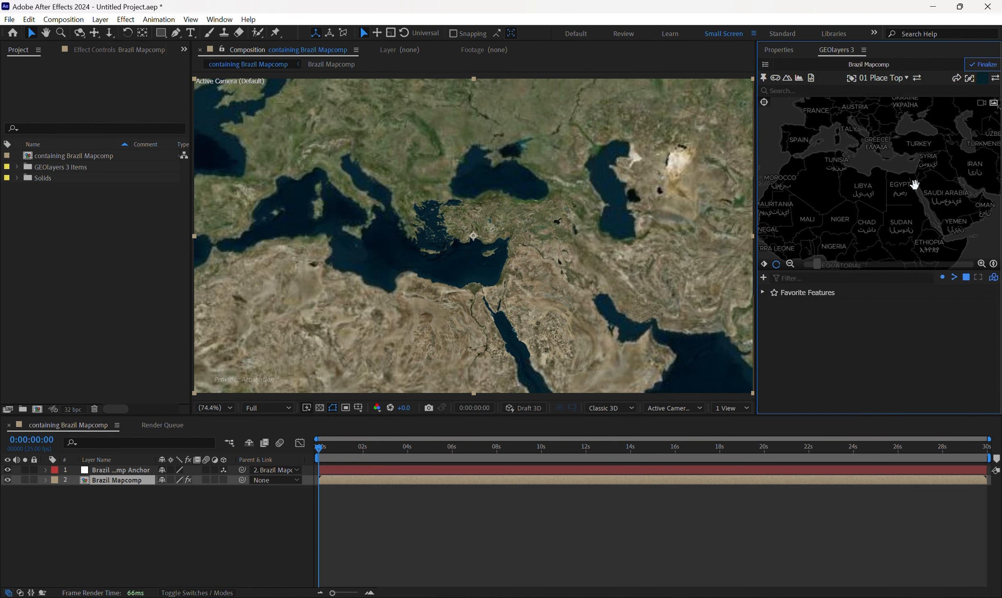
left_click_drag(859, 207, 894, 198)
scroll(880, 187, "down", 3)
left_click_drag(805, 172, 830, 129)
left_click_drag(873, 190, 885, 168)
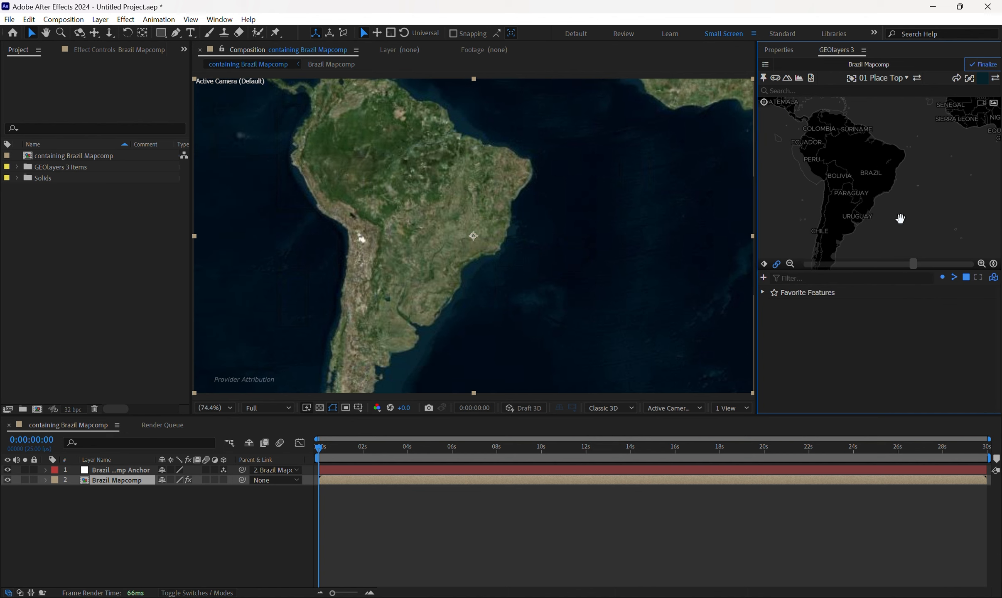
Fine-tune the map's zoom and position to frame Brazil, and finalize the mapcomp.
scroll(896, 191, "down", 2)
scroll(896, 190, "up", 2)
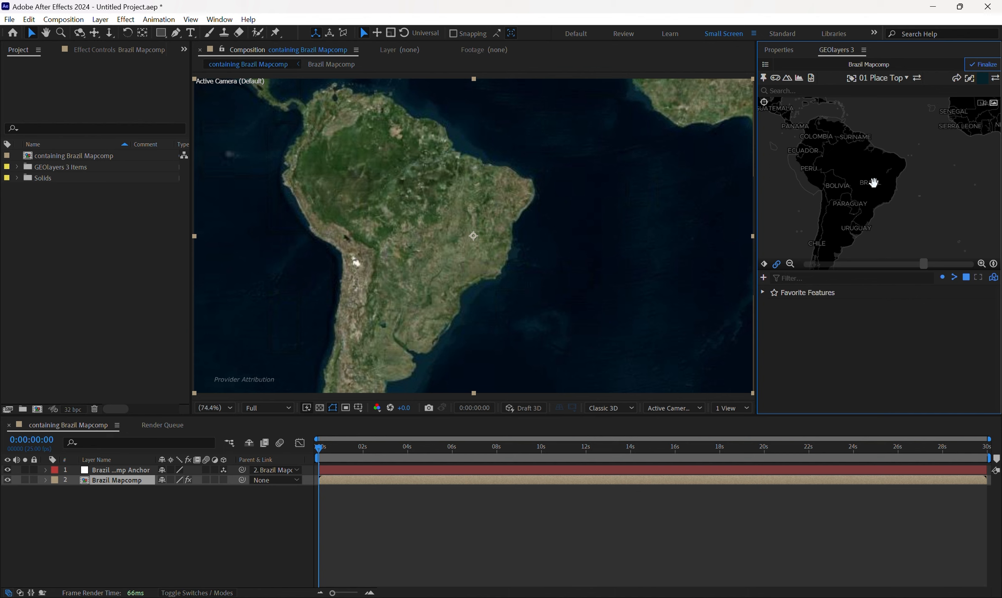
scroll(872, 174, "up", 2)
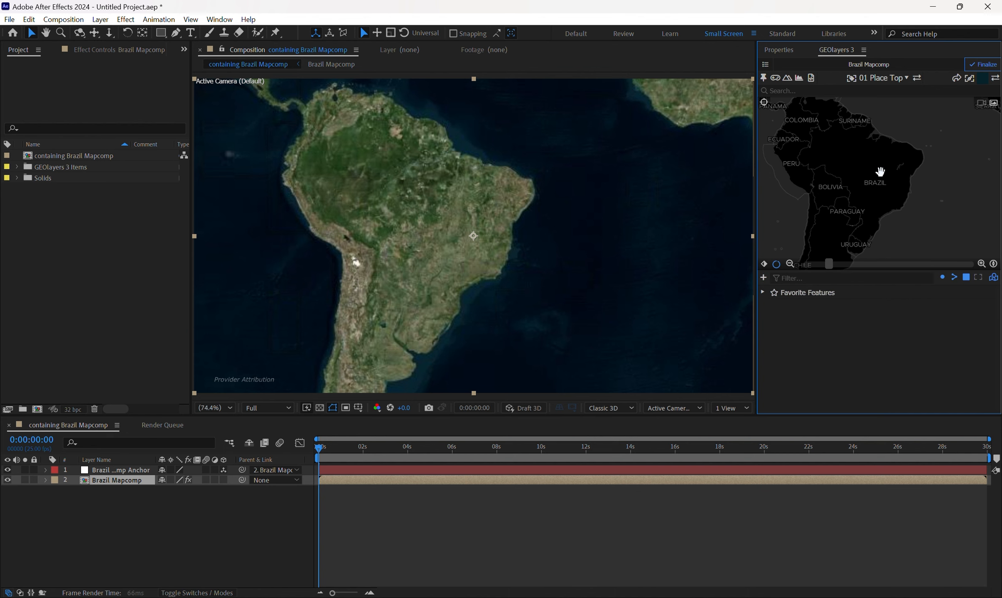
left_click_drag(884, 176, 885, 172)
scroll(886, 172, "down", 1)
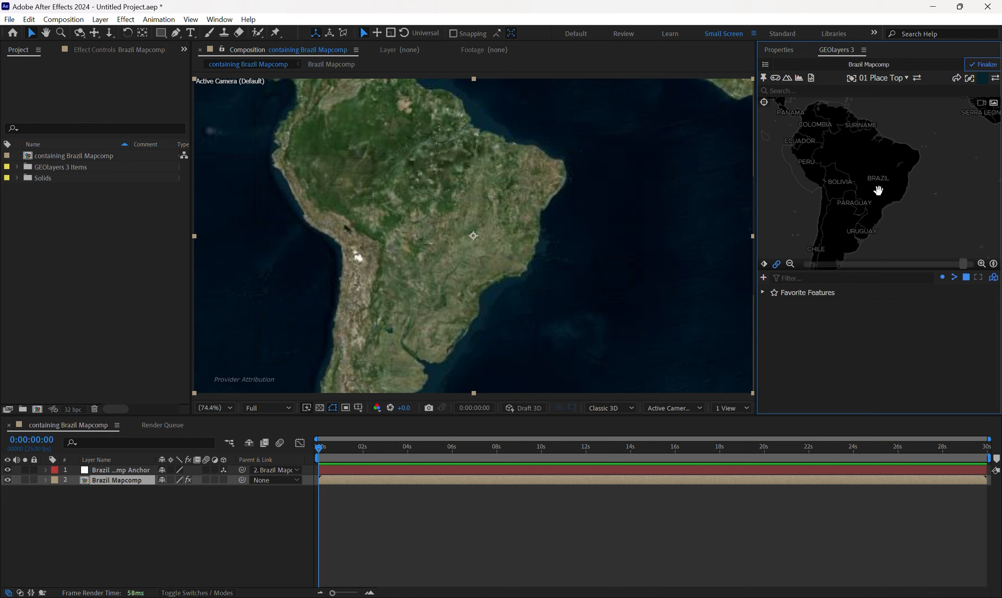
left_click_drag(873, 190, 875, 193)
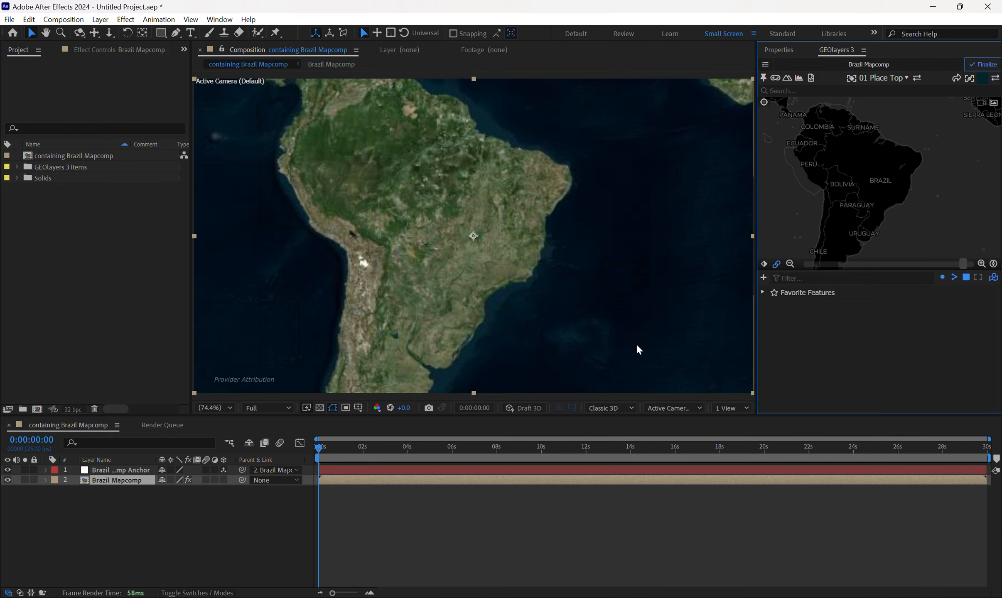
left_click_drag(845, 202, 847, 195)
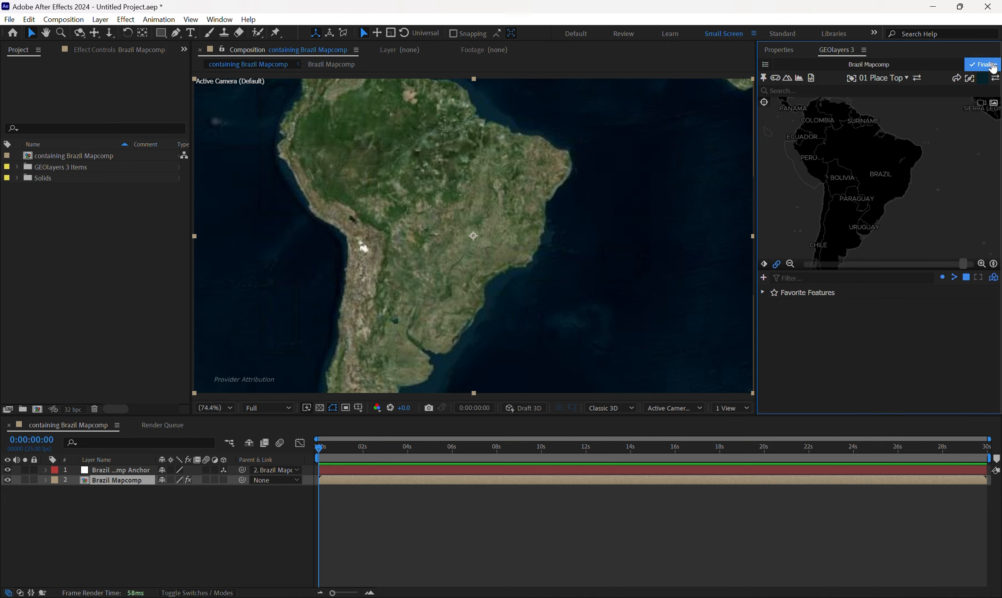
left_click(993, 67)
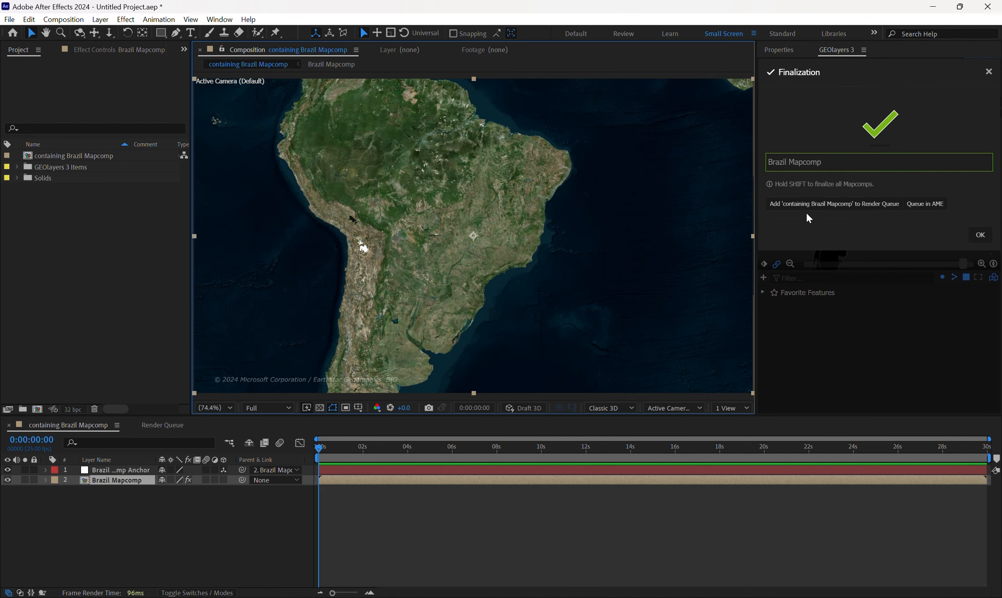
left_click(988, 72)
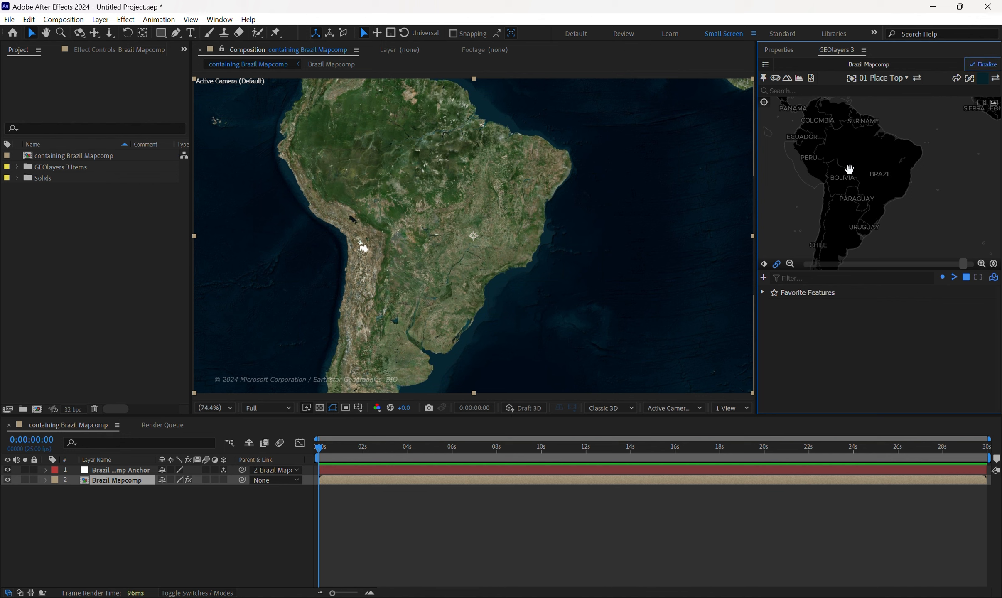
Search the map features for "brazil", add the Brazil sovereign country shape, and select it in the feature list.
left_click(883, 91)
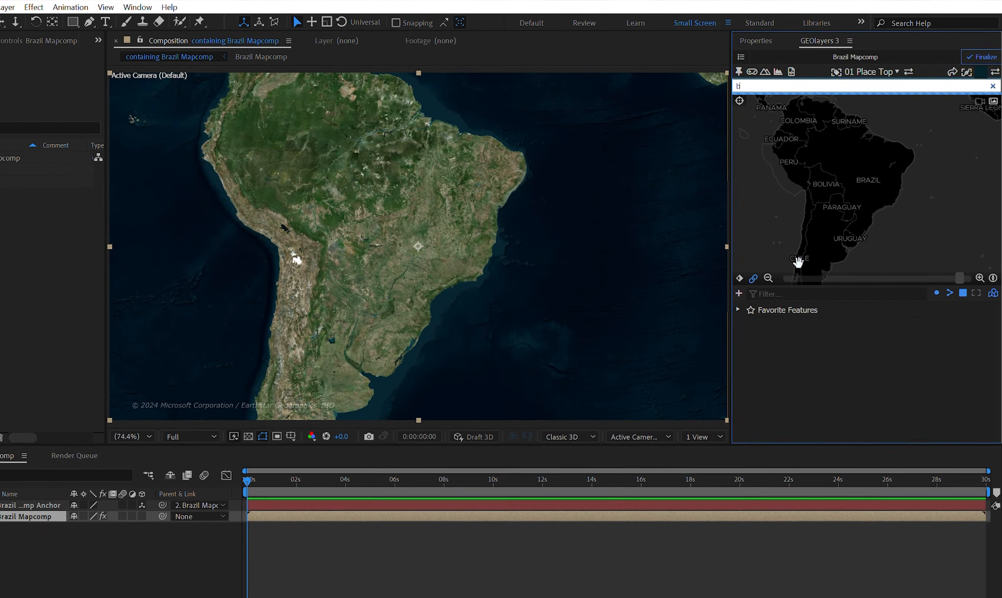
type("brazil")
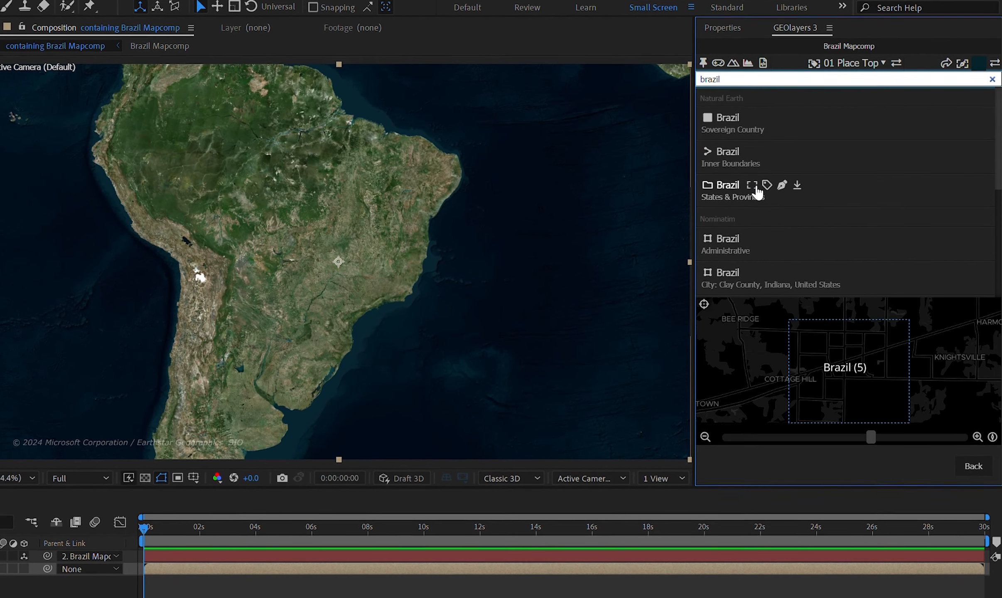
left_click(778, 117)
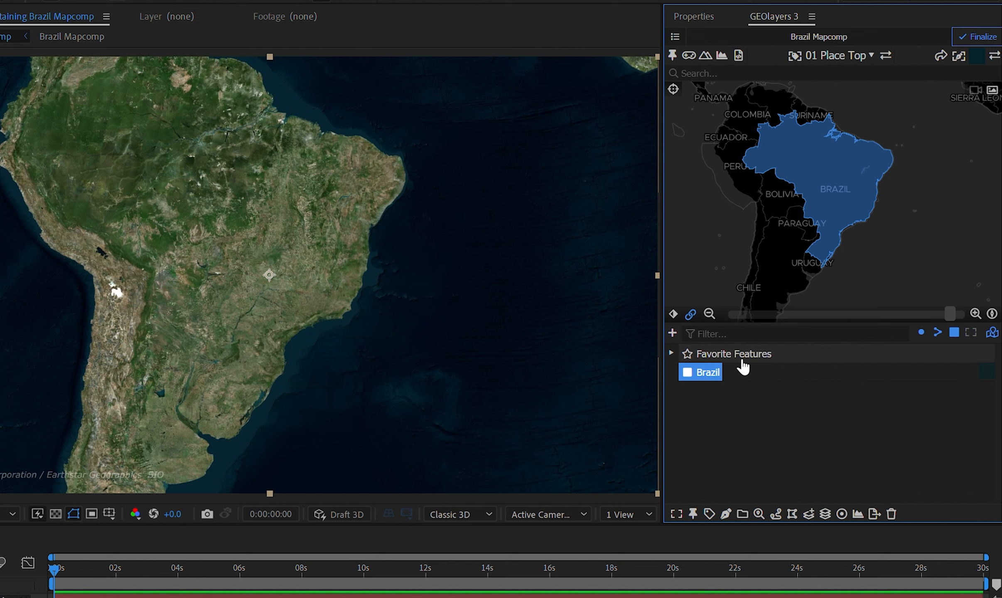
left_click(729, 420)
left_click(700, 376)
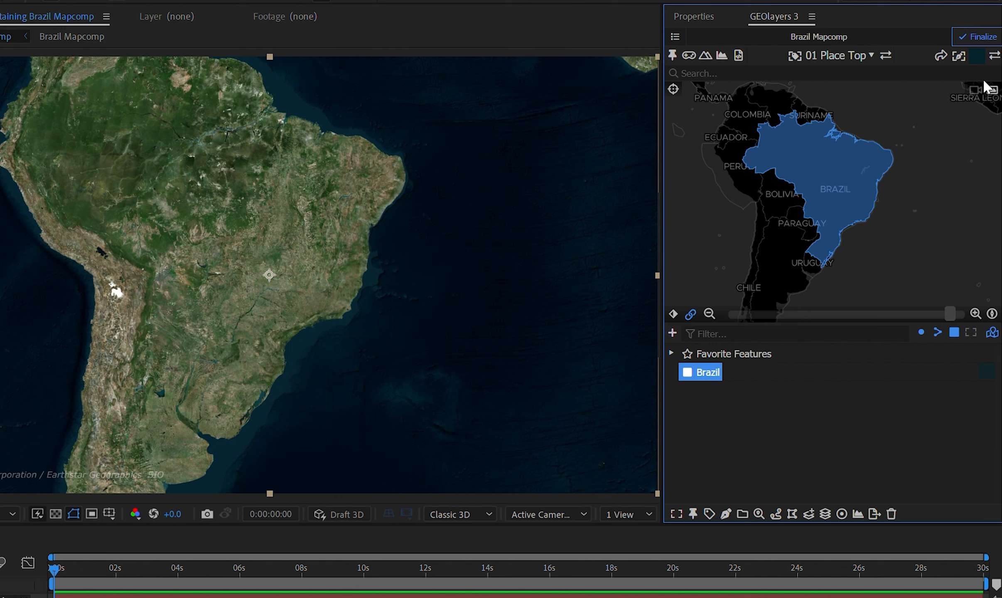
Edit the DarkVibrant shape layer style and set its fill color to the bright blue #16c0e7.
left_click(977, 60)
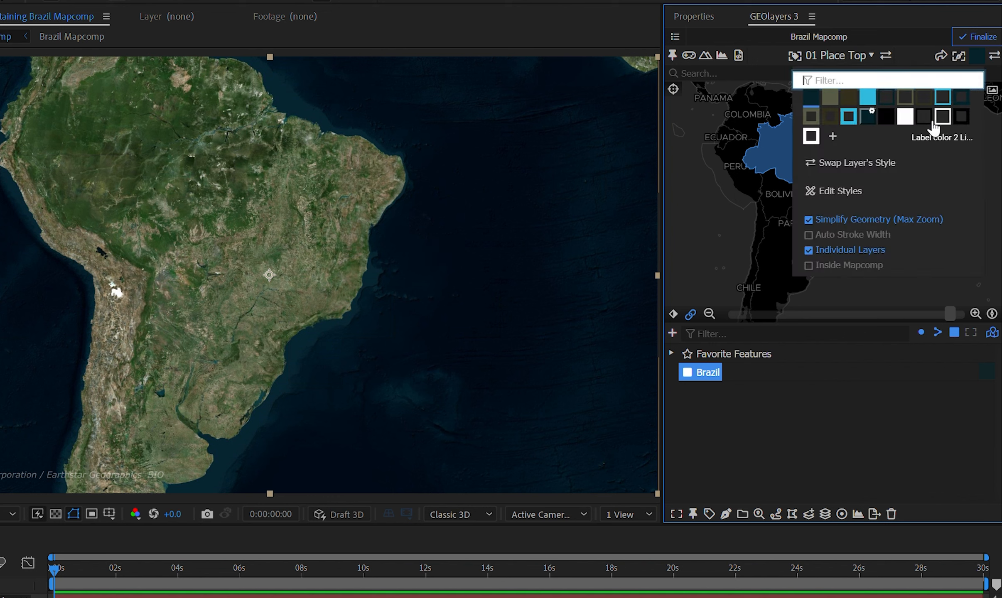
left_click(841, 192)
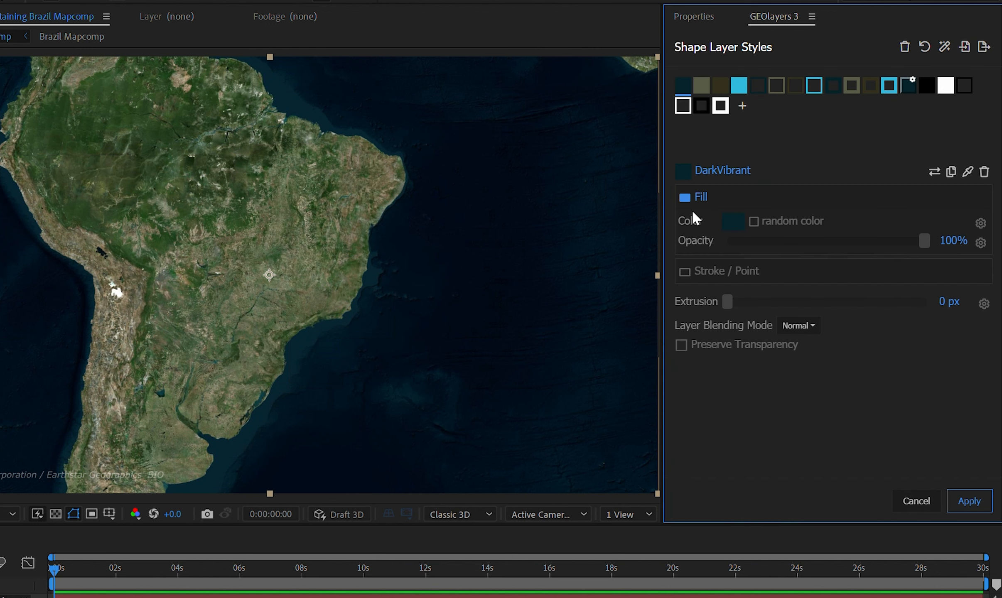
left_click(732, 223)
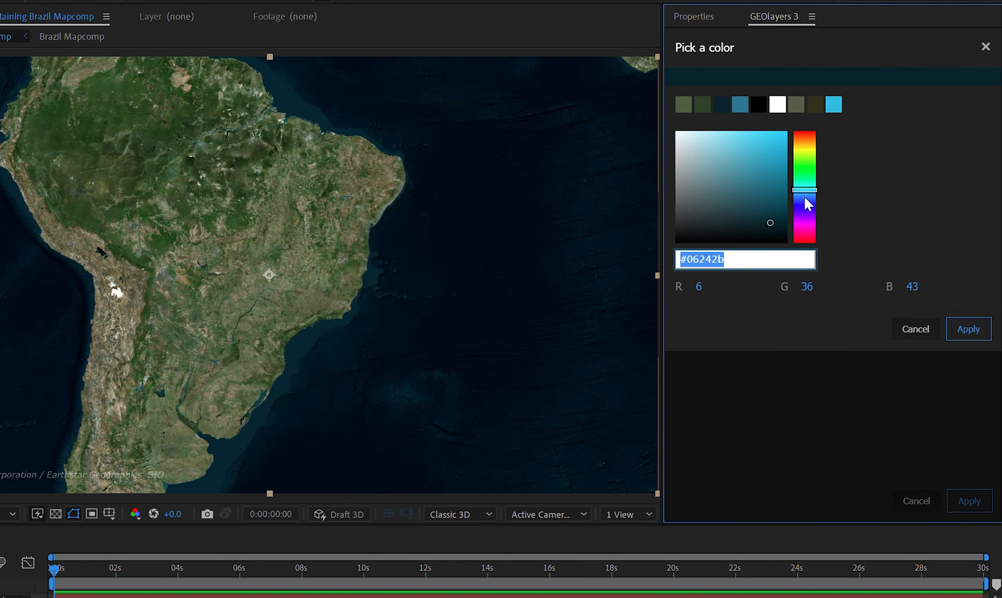
left_click_drag(776, 179, 775, 140)
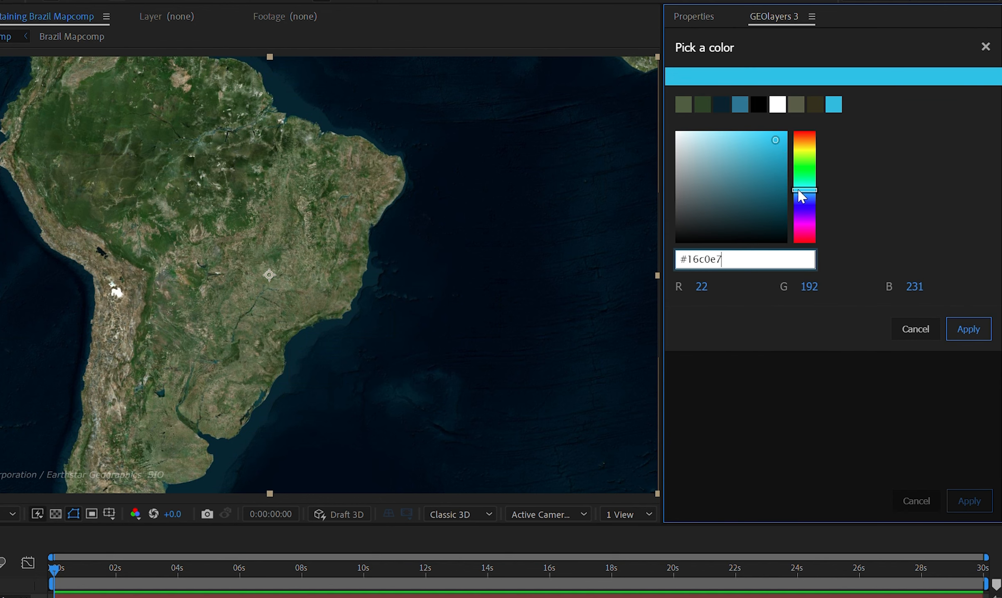
left_click(958, 331)
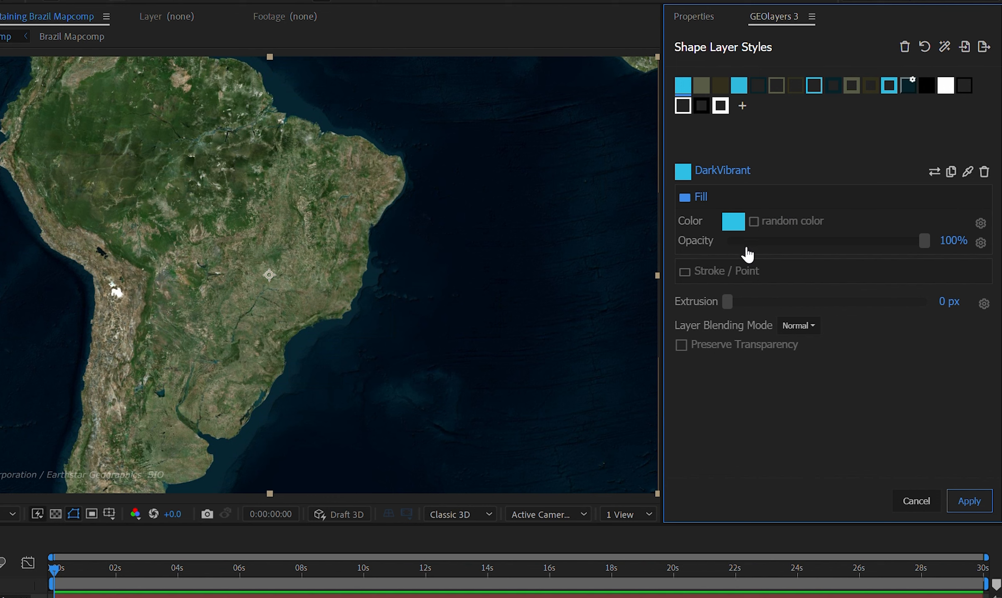
Enable the stroke for the DarkVibrant style and give it a white color instead of the fill color.
left_click(697, 278)
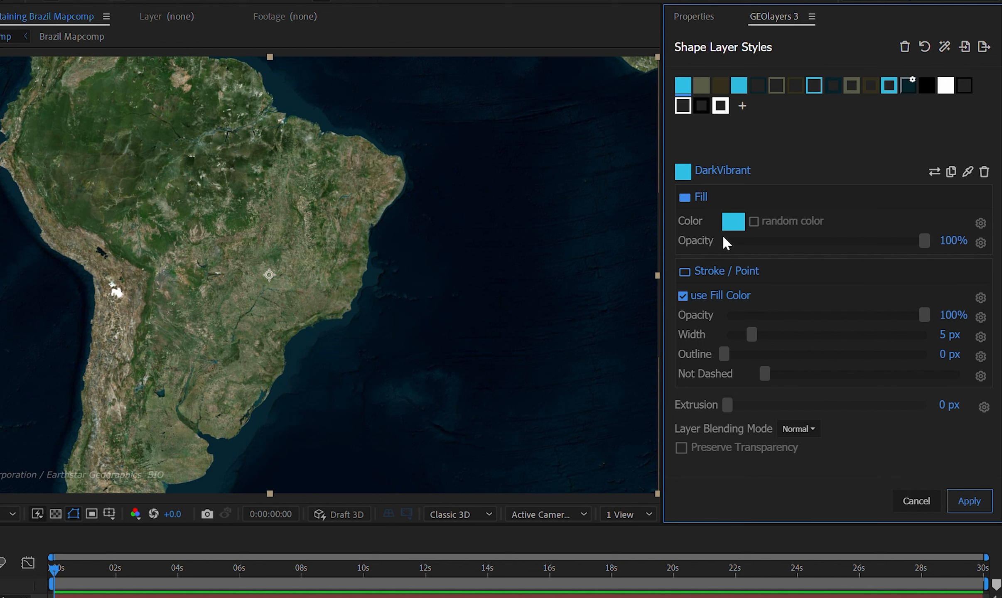
left_click(683, 296)
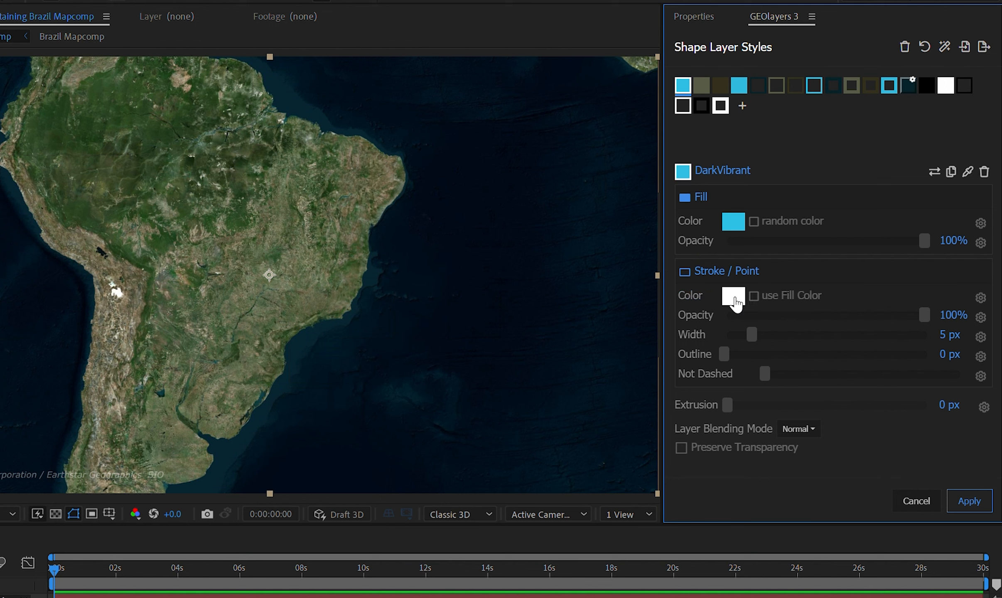
left_click(733, 296)
left_click(967, 328)
Set the stroke width to 4 px and its line pattern to Medium Dashes.
left_click_drag(752, 335, 745, 336)
mouse_move(767, 378)
left_mouse_down()
mouse_move(839, 384)
mouse_move(762, 388)
left_mouse_up()
left_click_drag(773, 376, 830, 372)
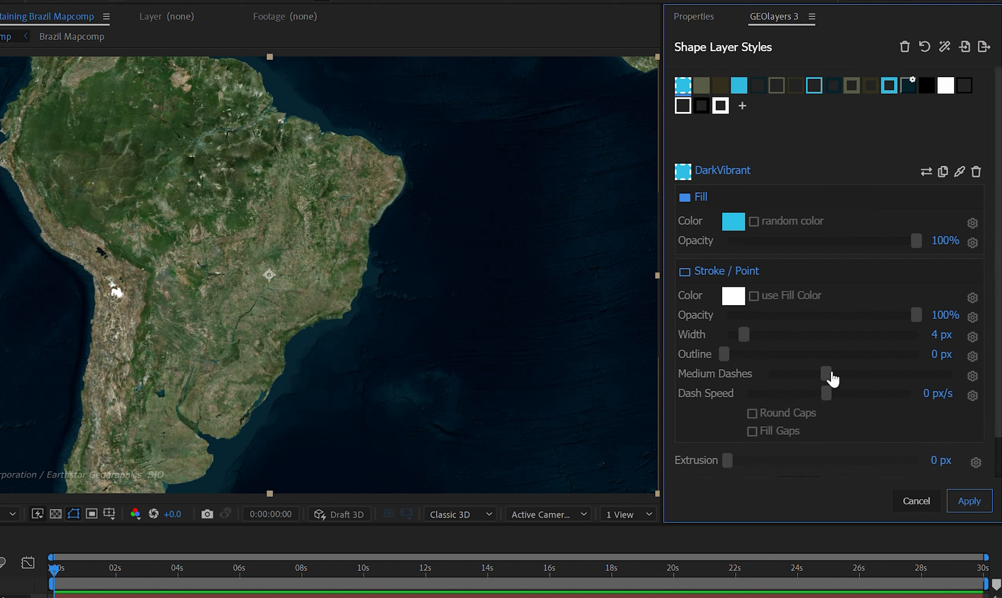
Apply the edited DarkVibrant style and draw the Brazil feature as a shape layer in the composition.
left_click(960, 503)
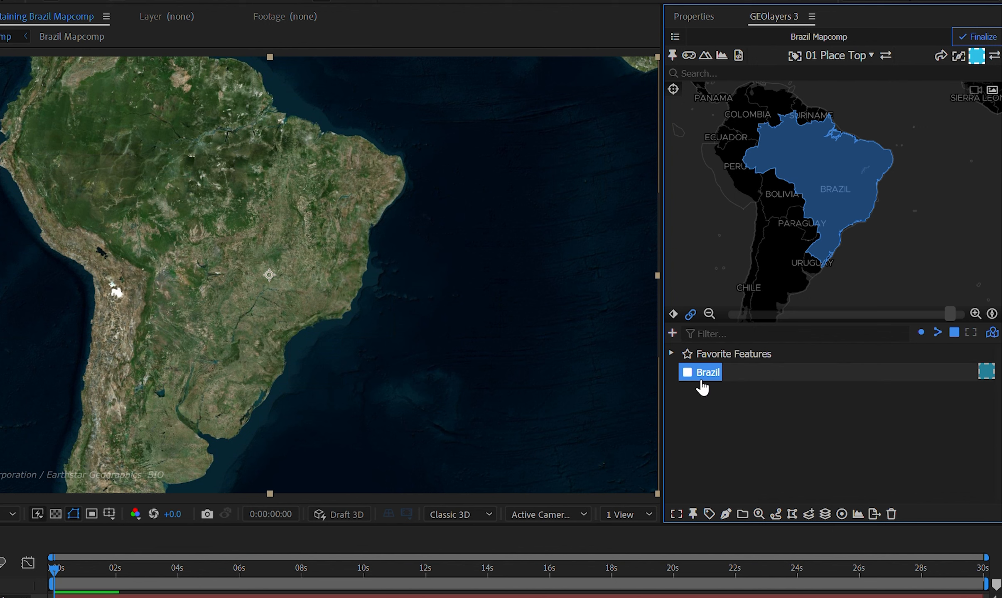
left_click_drag(701, 378, 754, 534)
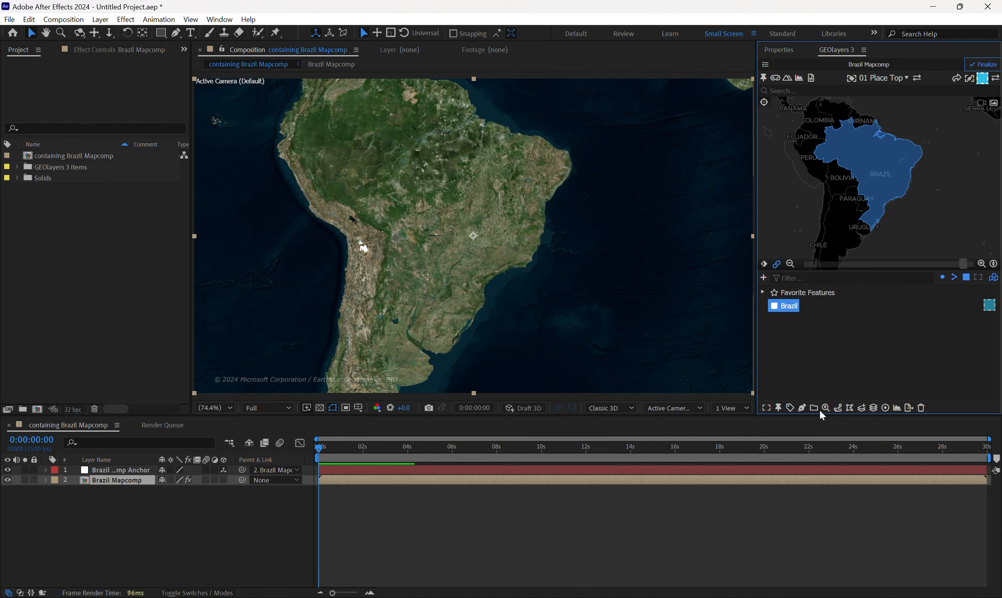
left_click(802, 408)
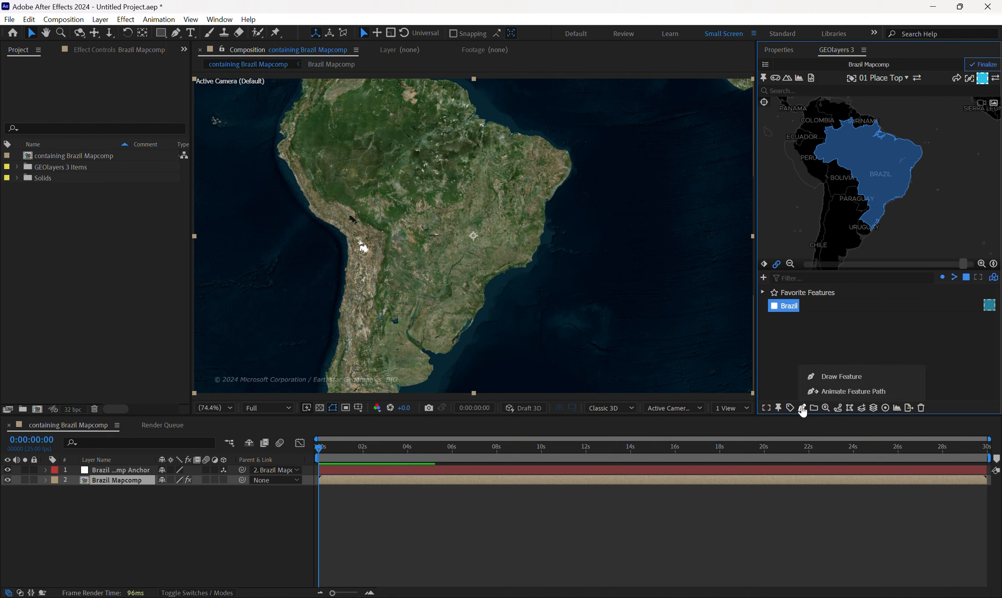
left_click(819, 379)
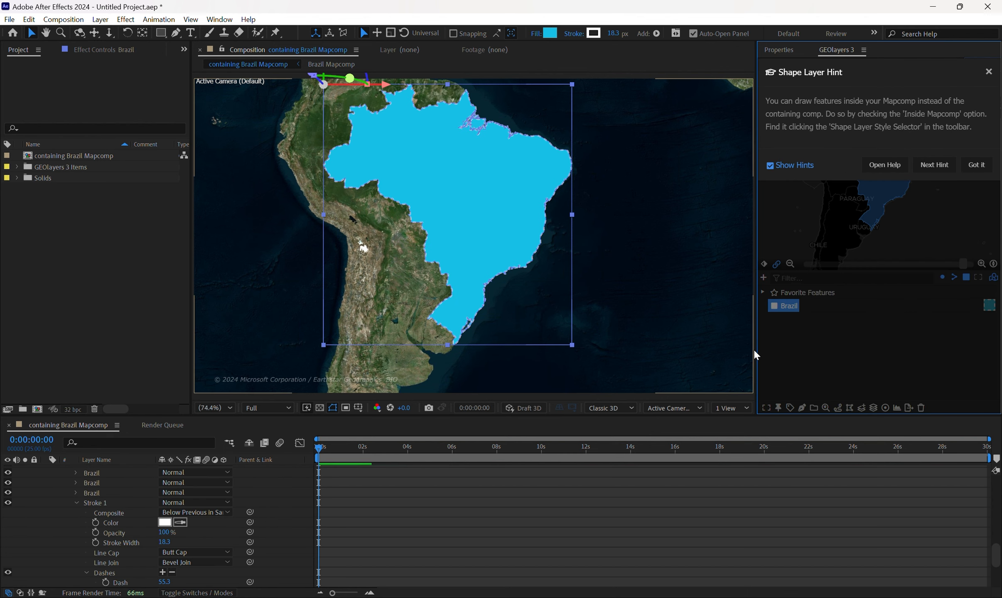
left_click(565, 515)
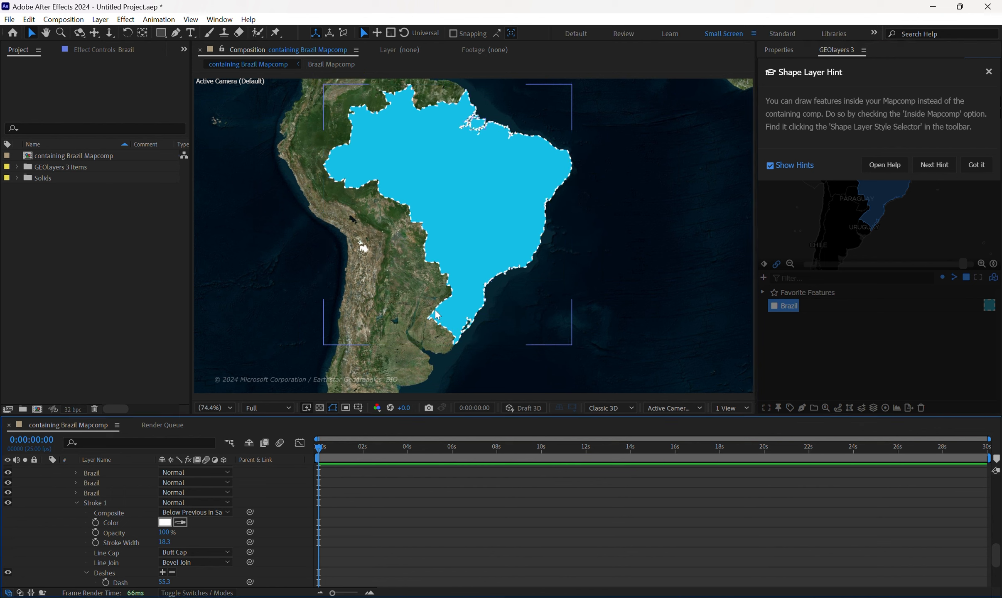
Collapse the Brazil shape layer's properties in the timeline and dismiss the Shape Layer Hint.
scroll(140, 537, "up", 10)
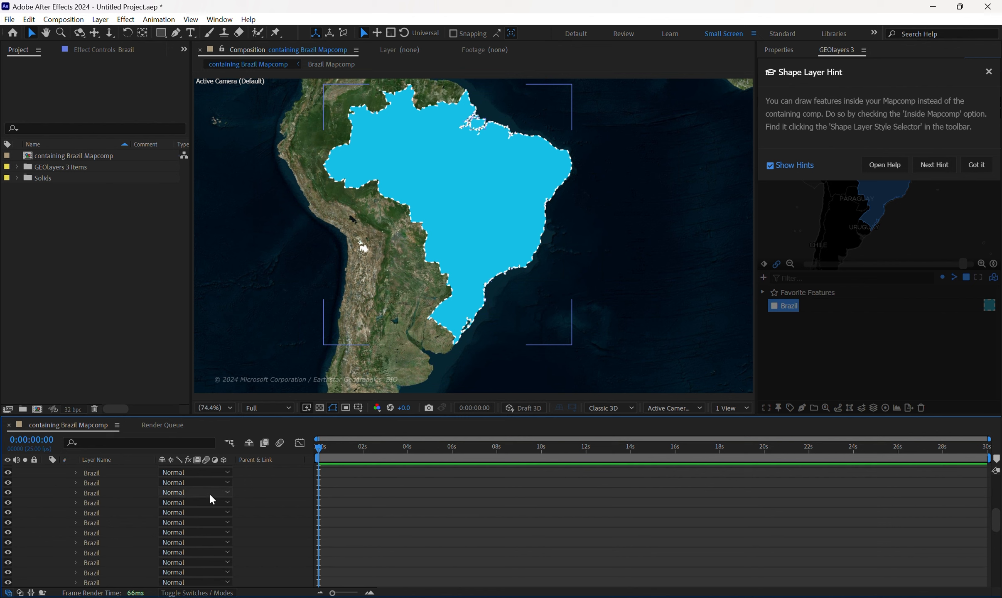
left_click(67, 490)
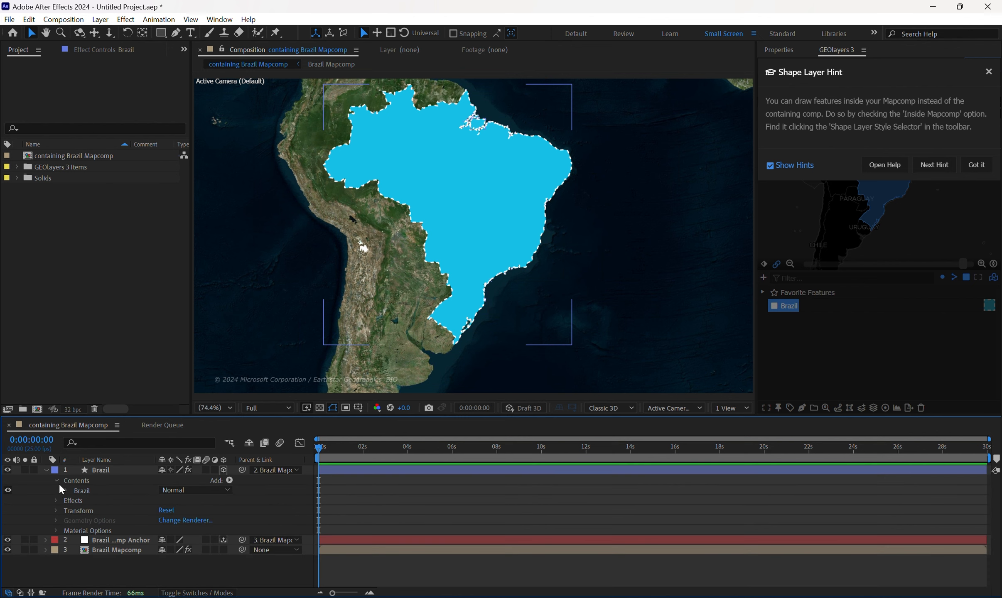
left_click(57, 481)
left_click(46, 470)
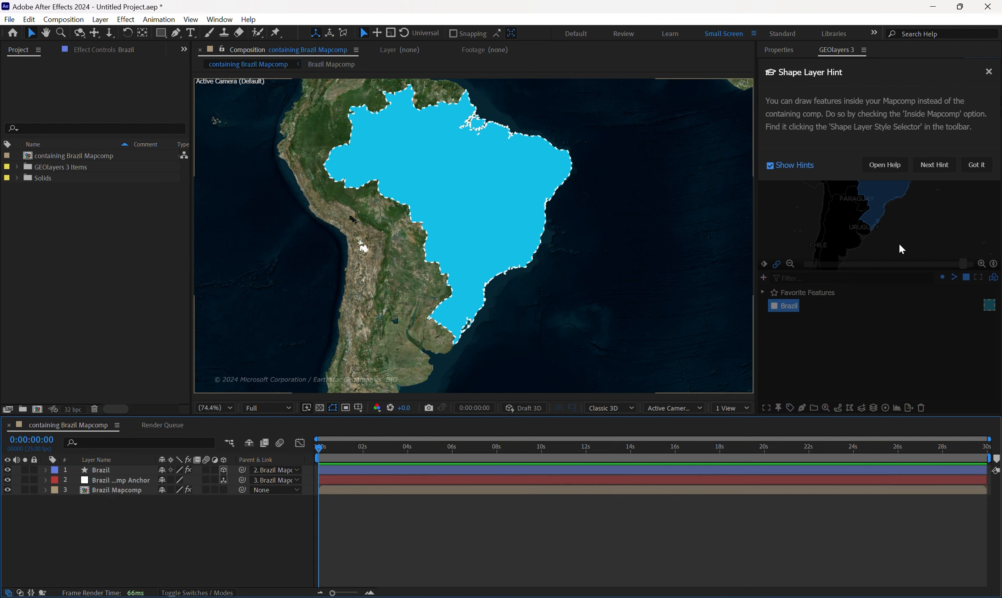
left_click(989, 72)
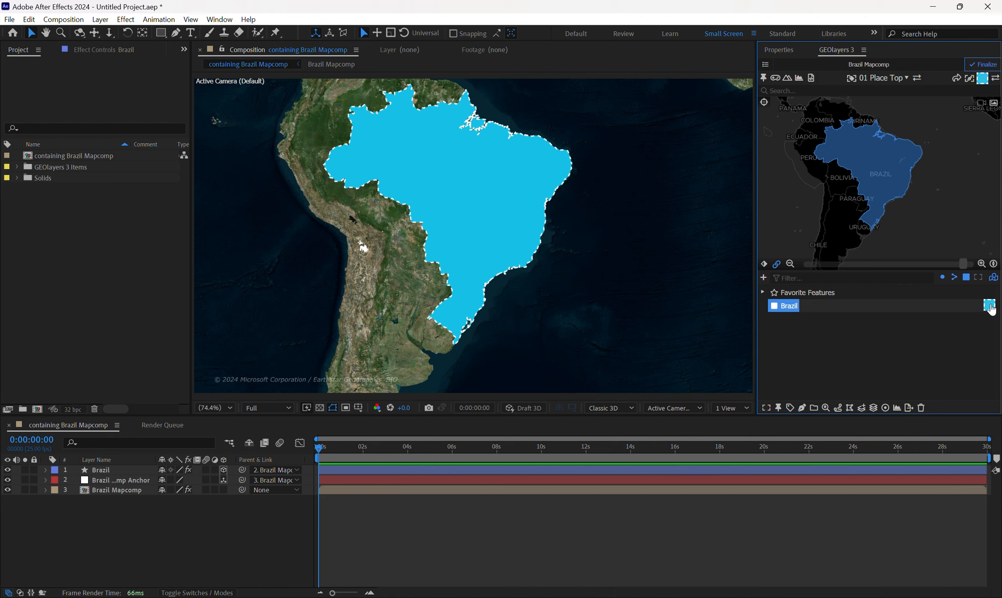
Set the DarkVibrant stroke's line pattern to Not Dashed and apply the style changes.
left_click(994, 79)
left_click(883, 180)
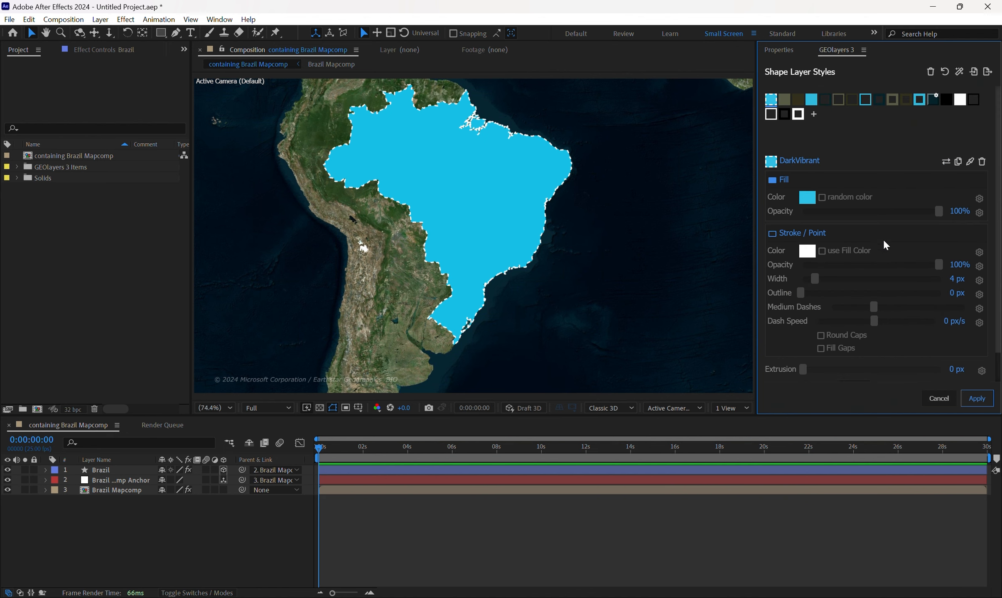
left_click(855, 309)
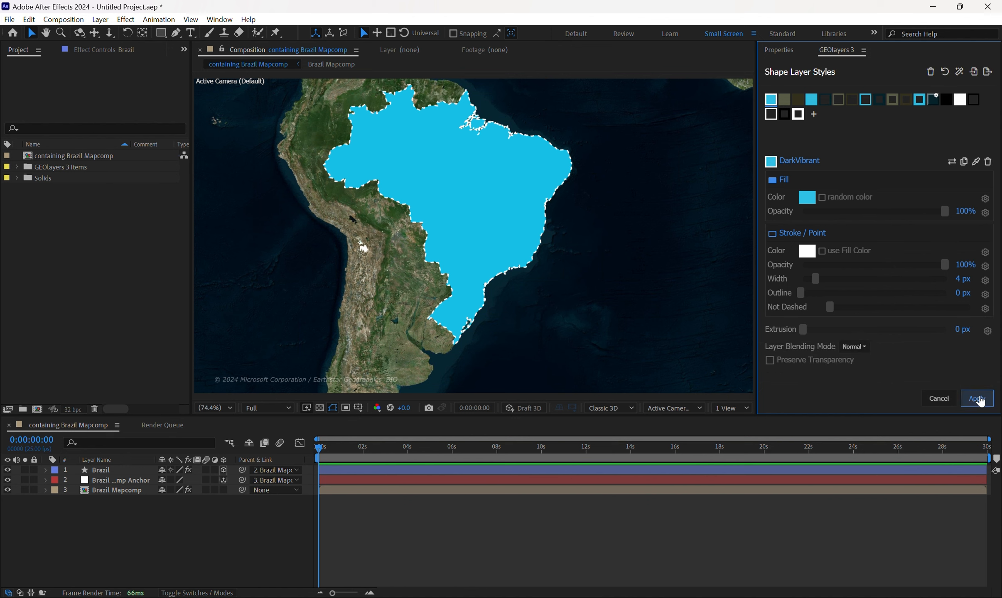
left_click(977, 398)
Select the Brazil shape layer and swap its style to the updated DarkVibrant style.
left_click(996, 79)
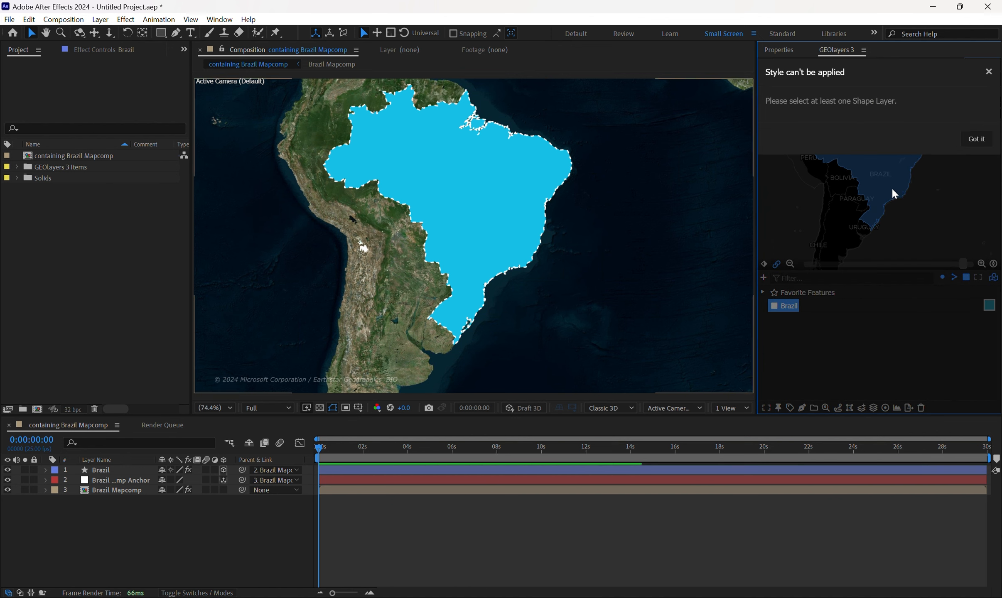
left_click(976, 138)
left_click(104, 470)
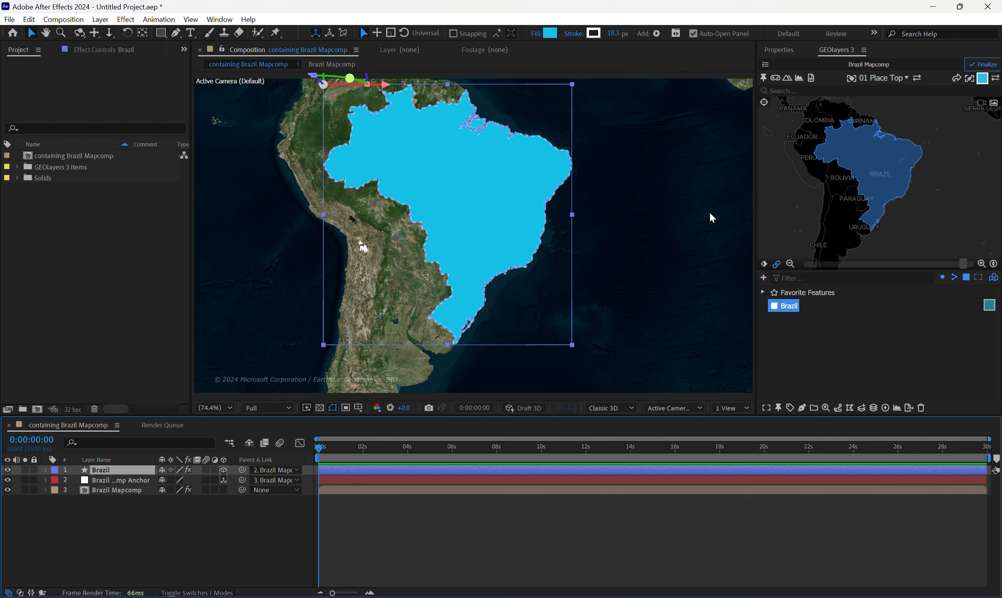
left_click(996, 79)
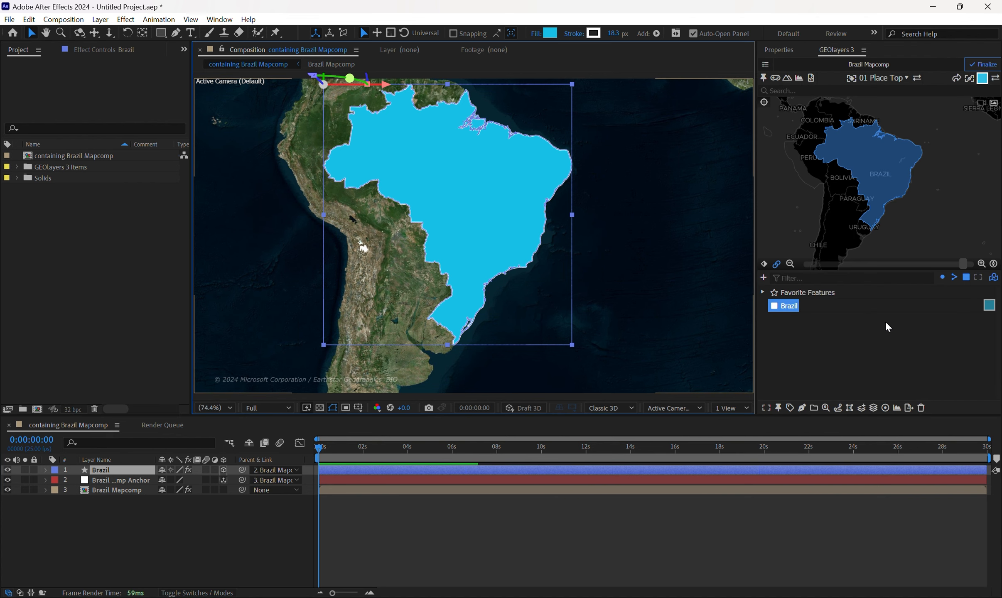
Examine the Brazil shape's outline along the country's border at several magnifications.
scroll(519, 242, "up", 1)
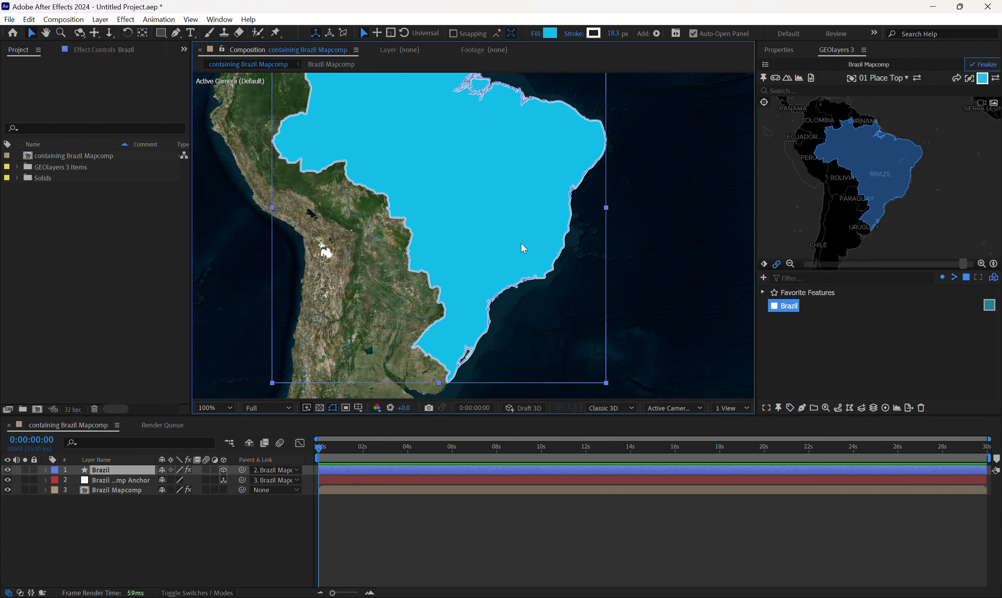
scroll(565, 257, "up", 2)
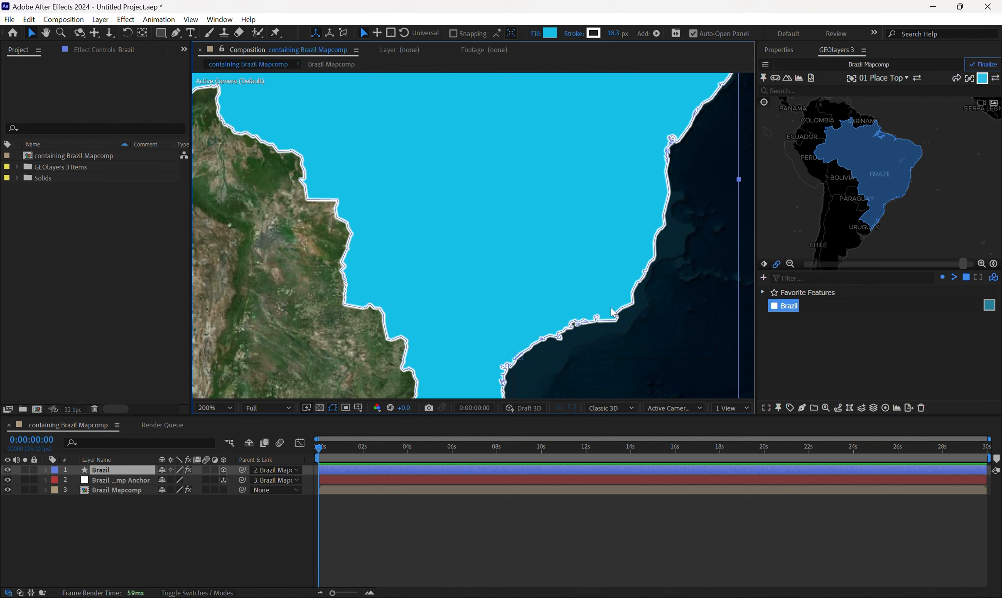
scroll(542, 252, "down", 4)
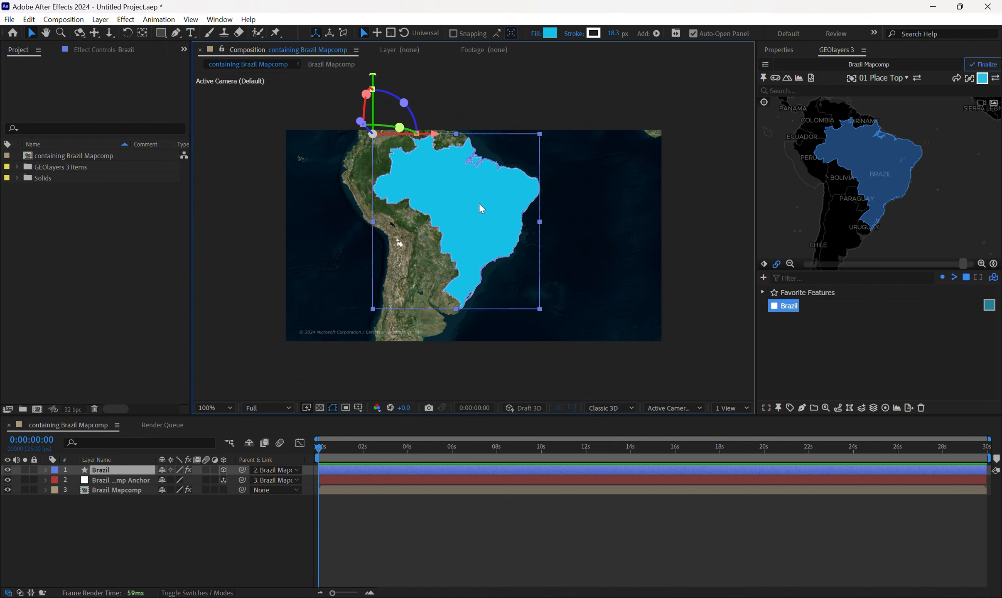
scroll(479, 204, "up", 2)
scroll(479, 203, "down", 2)
scroll(460, 220, "up", 2)
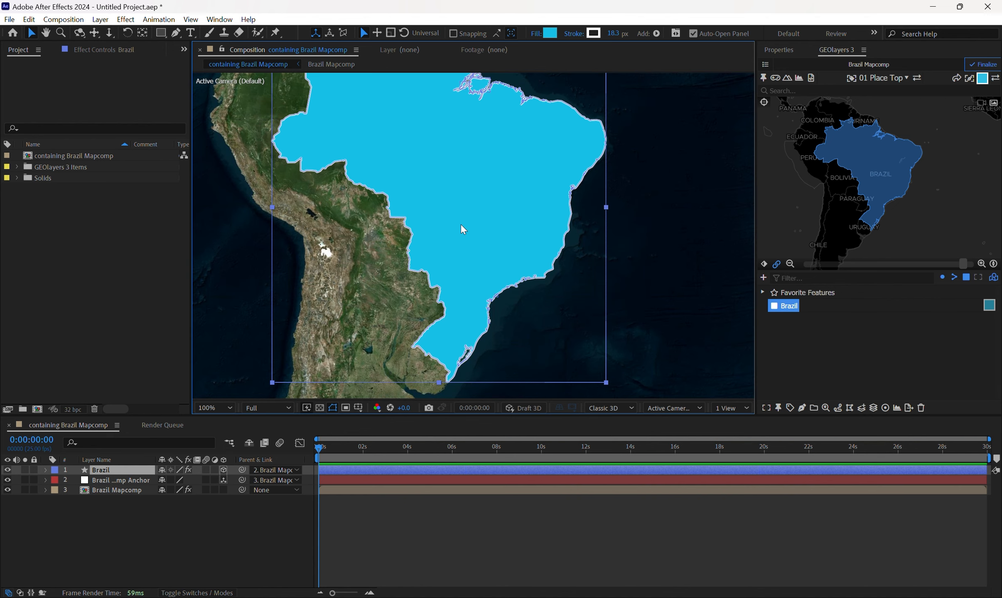
scroll(461, 225, "down", 2)
scroll(456, 291, "up", 2)
scroll(450, 273, "down", 2)
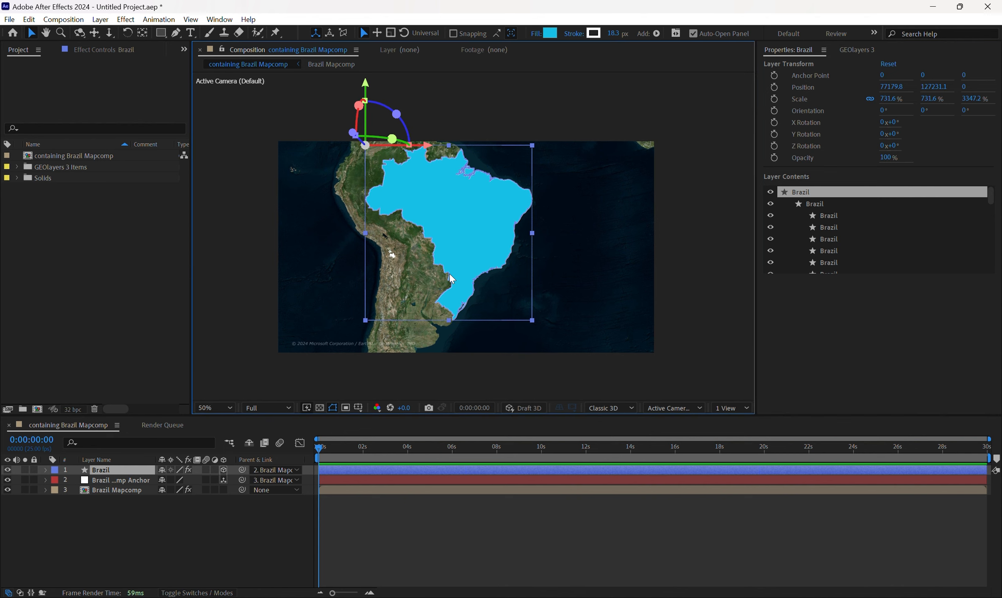
scroll(451, 273, "up", 2)
scroll(452, 266, "down", 2)
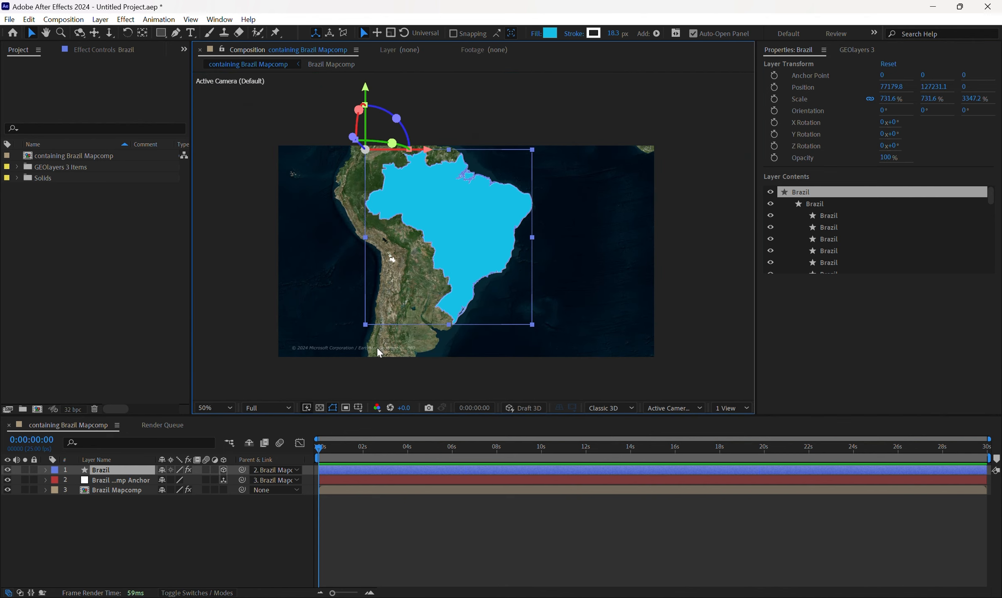
Add a text layer reading "Brazil" over the blue country shape.
left_click(190, 33)
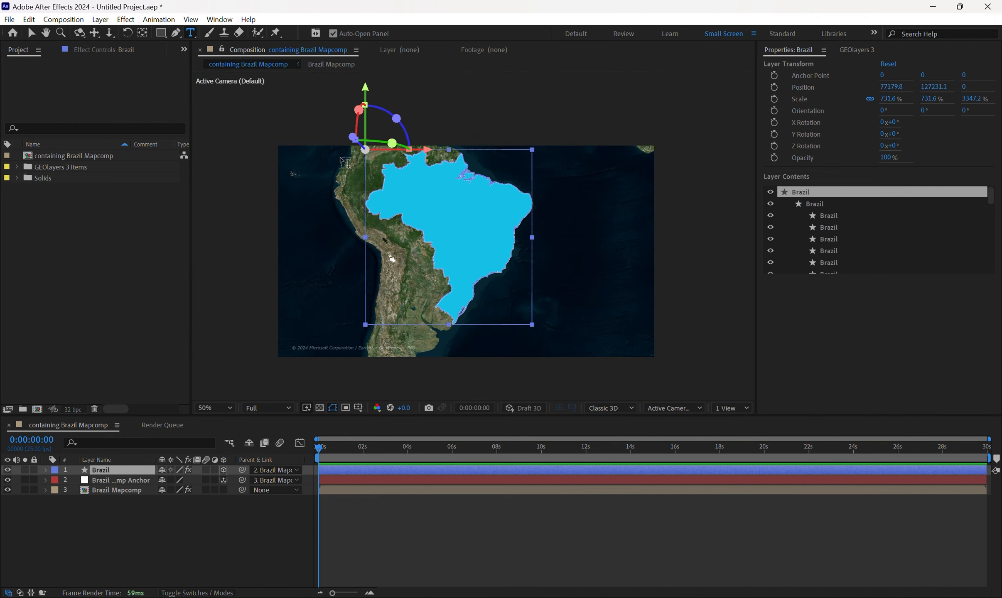
left_click(435, 213)
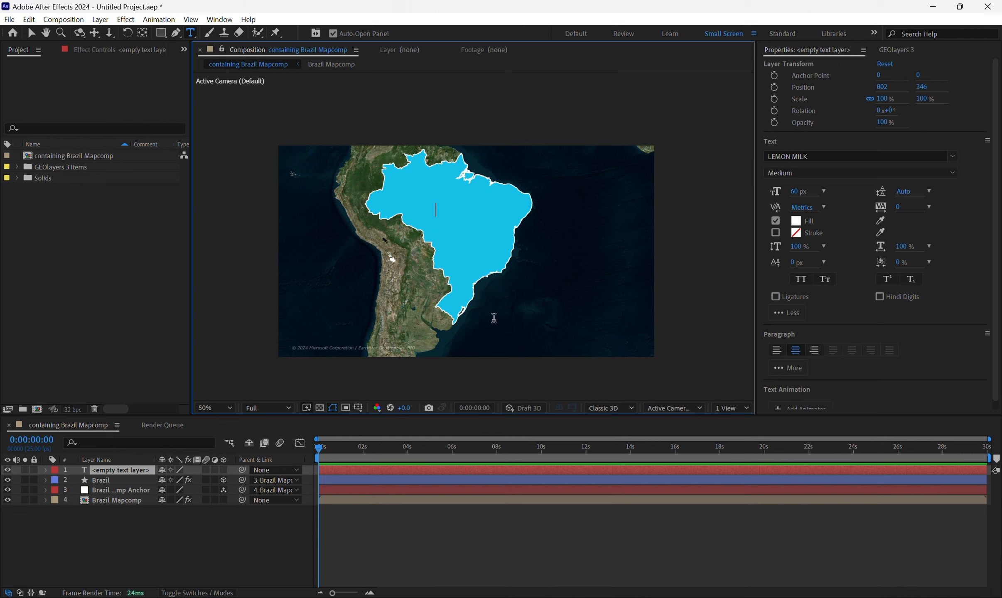
type("Bra")
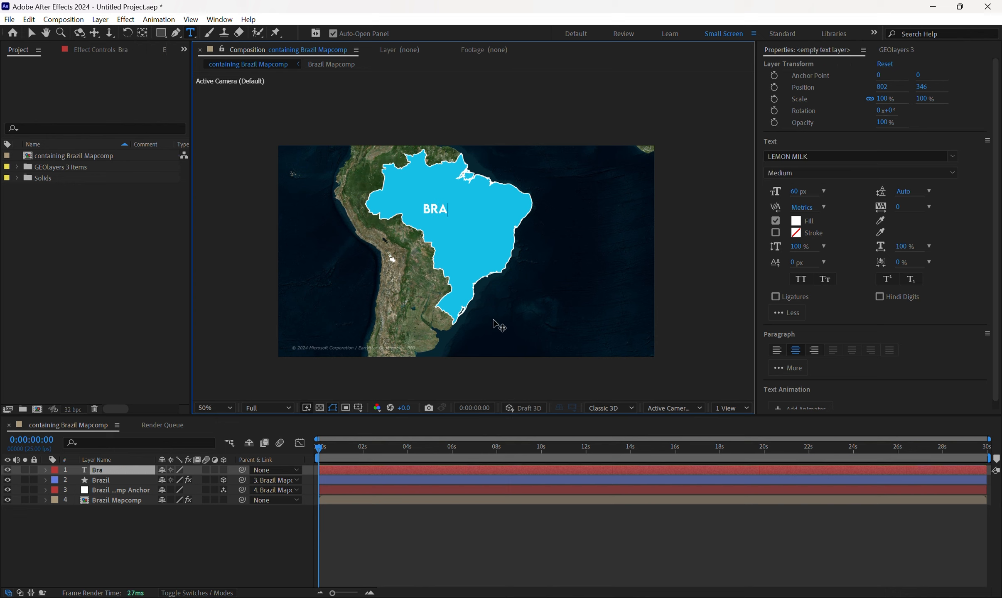
type("zil")
left_click(456, 547)
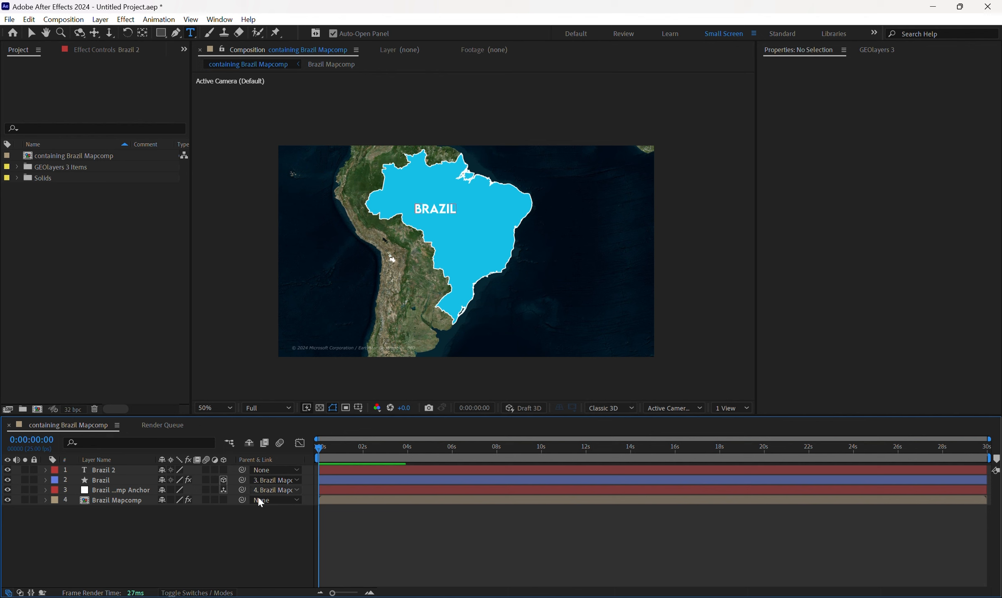
Move the Brazil text label towards the country's centre, to position about 914, 380.
left_click(100, 471)
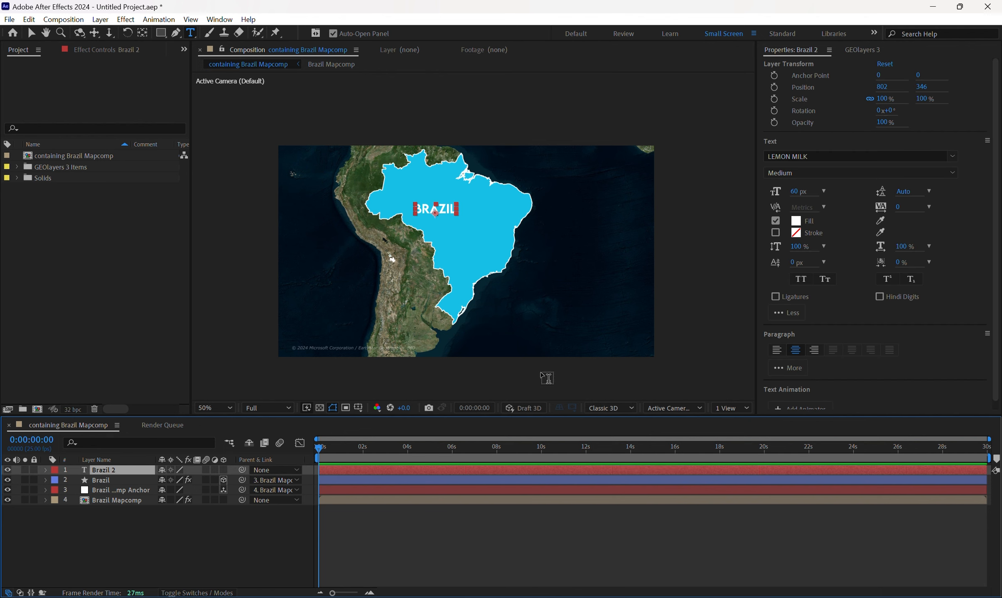
left_click(495, 544)
key("v")
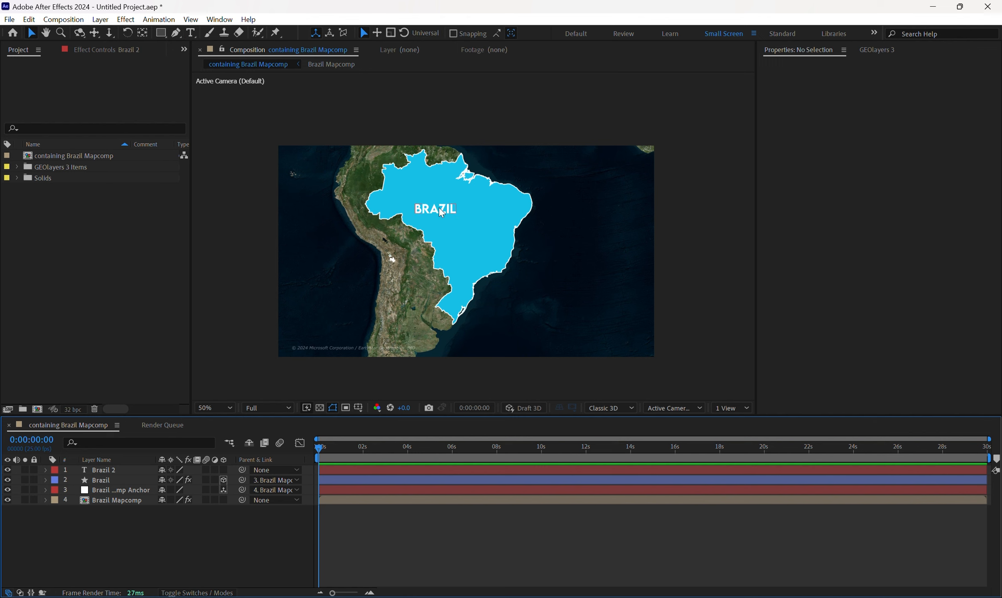
left_click(442, 213)
Move the Brazil text layer's anchor point to the middle of the lettering.
scroll(461, 220, "up", 2)
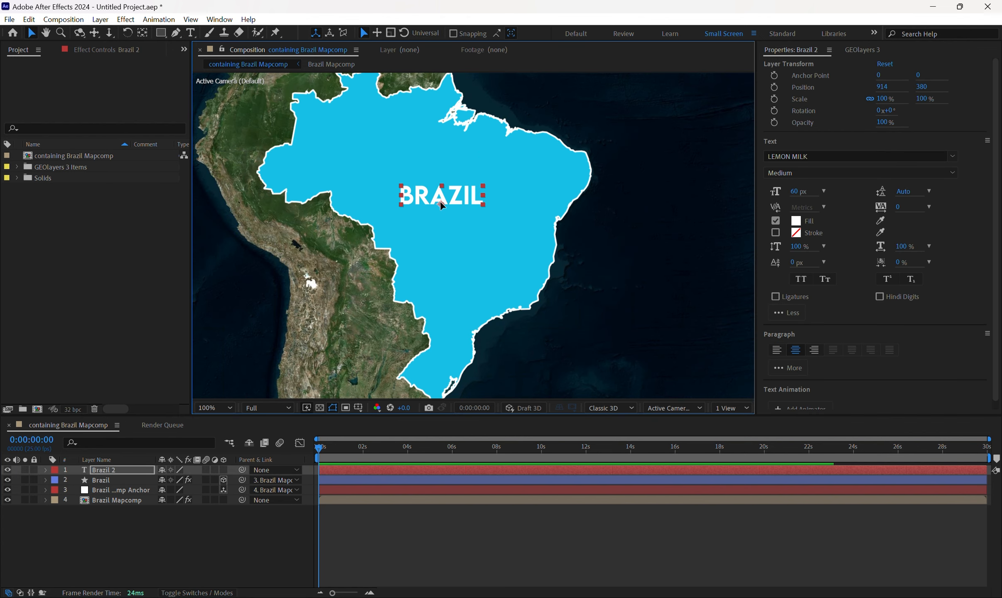
key("y")
left_click_drag(441, 203, 442, 196)
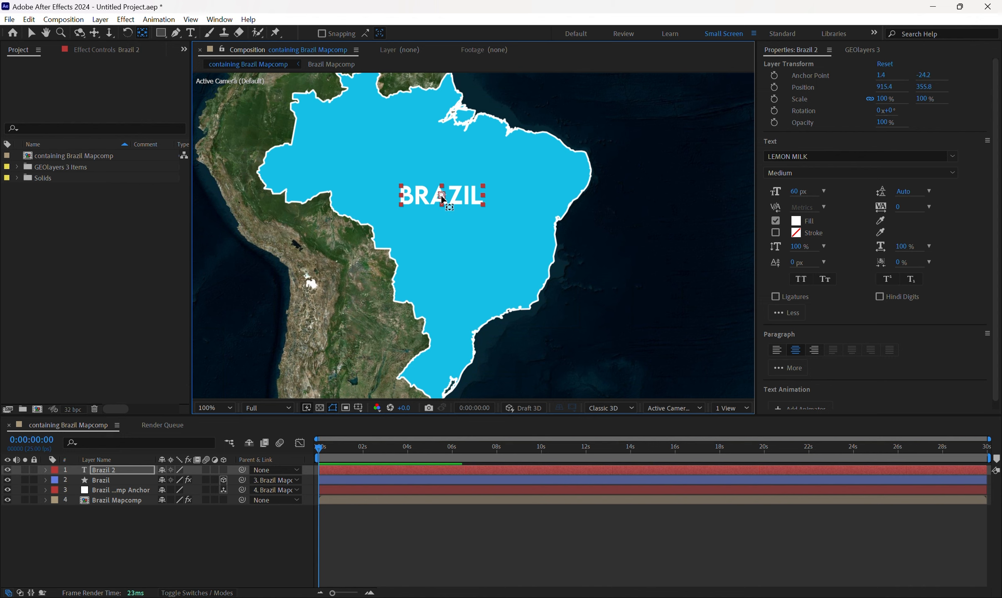
Scale the Brazil text label to about 87.6% and reposition it at about 968, 375.
key("v")
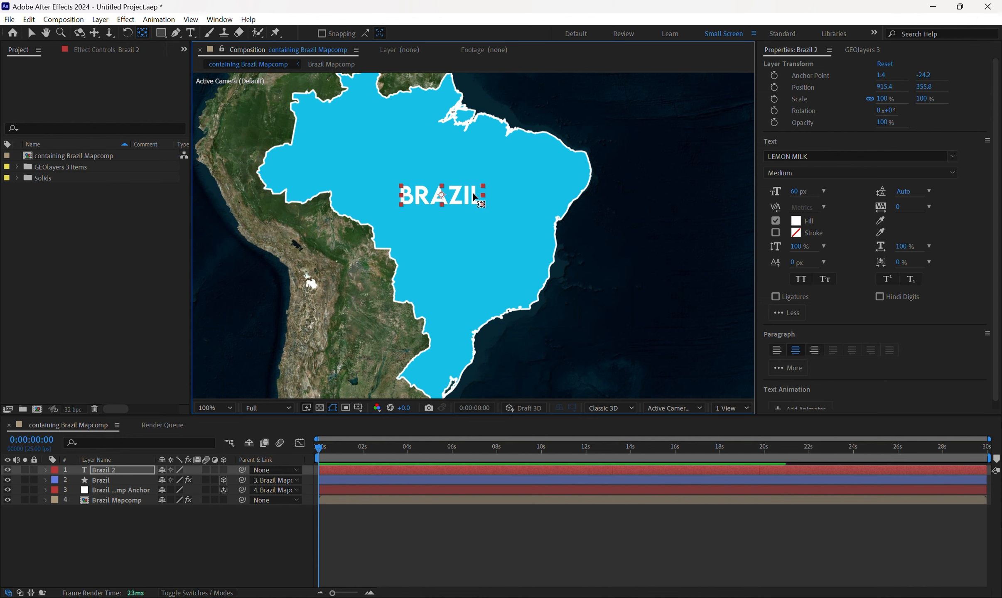
mouse_move(483, 196)
left_mouse_down()
mouse_move(504, 202)
mouse_move(491, 196)
left_mouse_up()
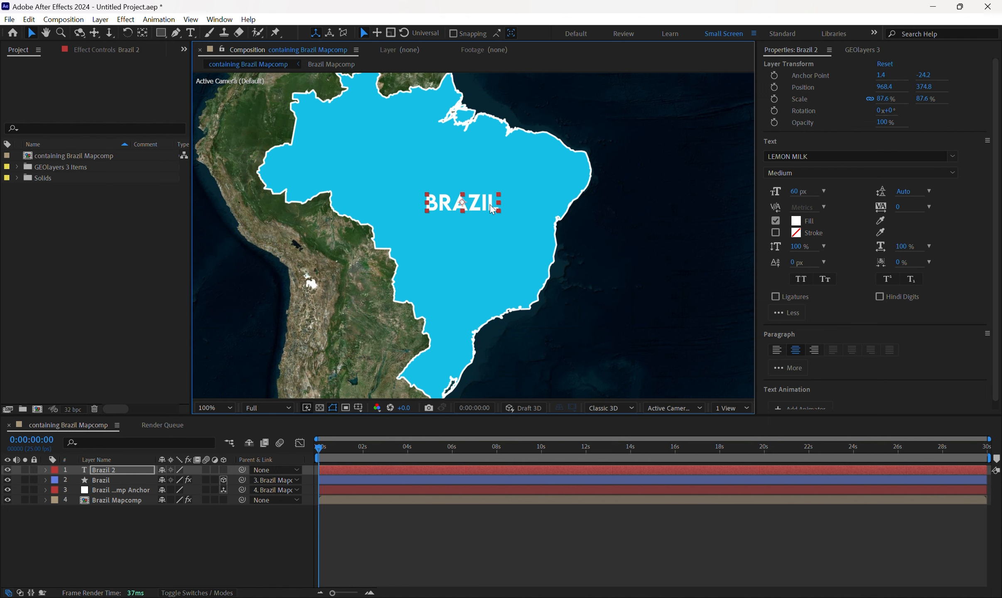
left_click(576, 555)
scroll(473, 331, "down", 1)
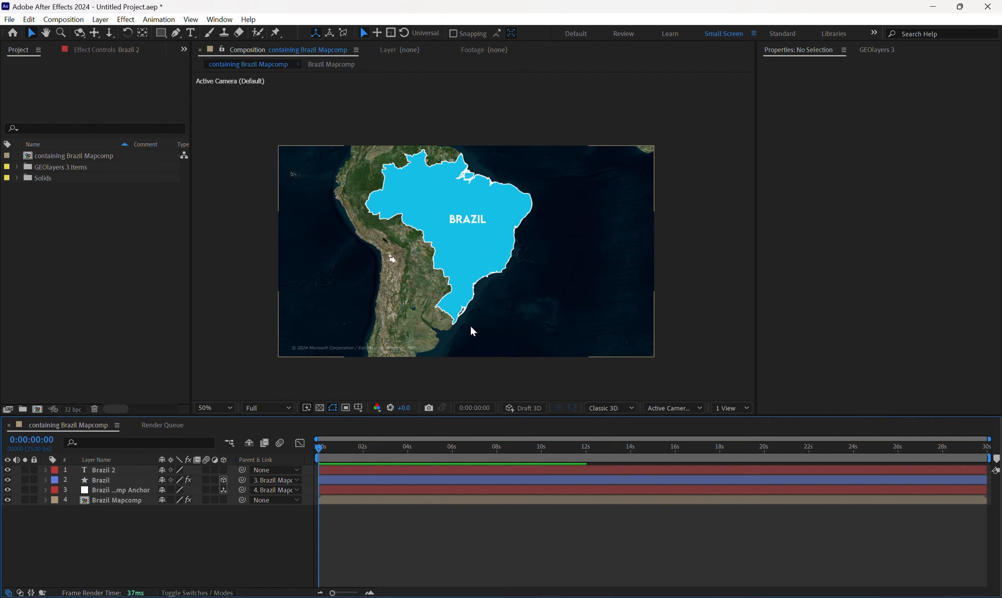
scroll(471, 327, "up", 1)
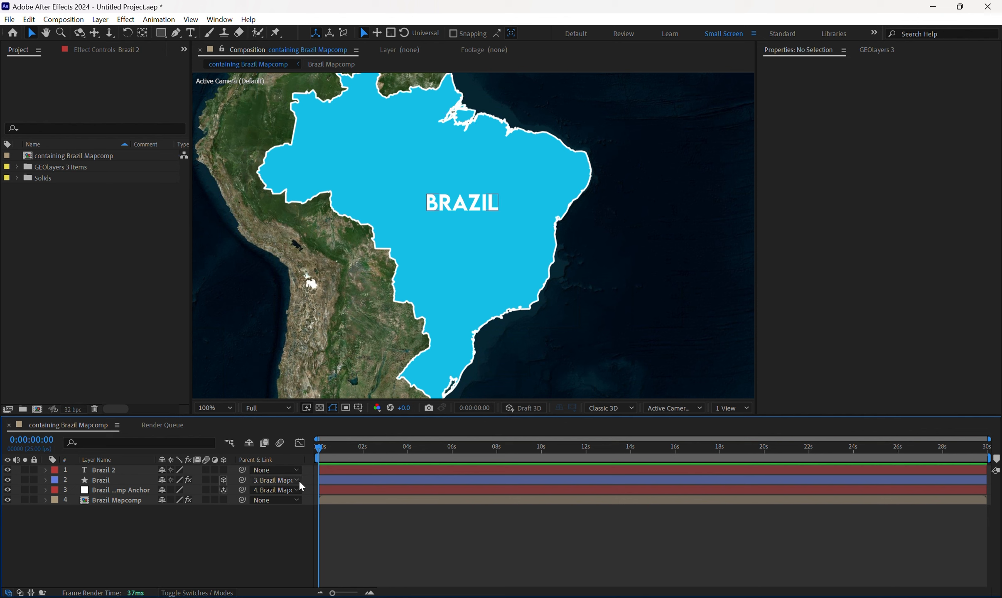
Fit the whole composition in the viewer, show the GEOlayers map, and set the current time to 0:00:01:00.
left_click(106, 481)
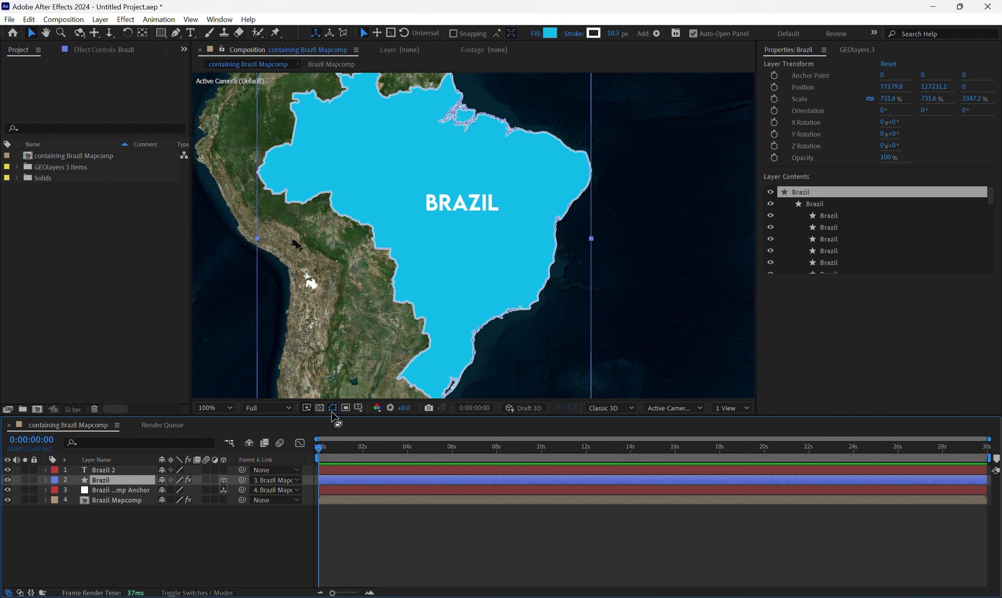
left_click(841, 49)
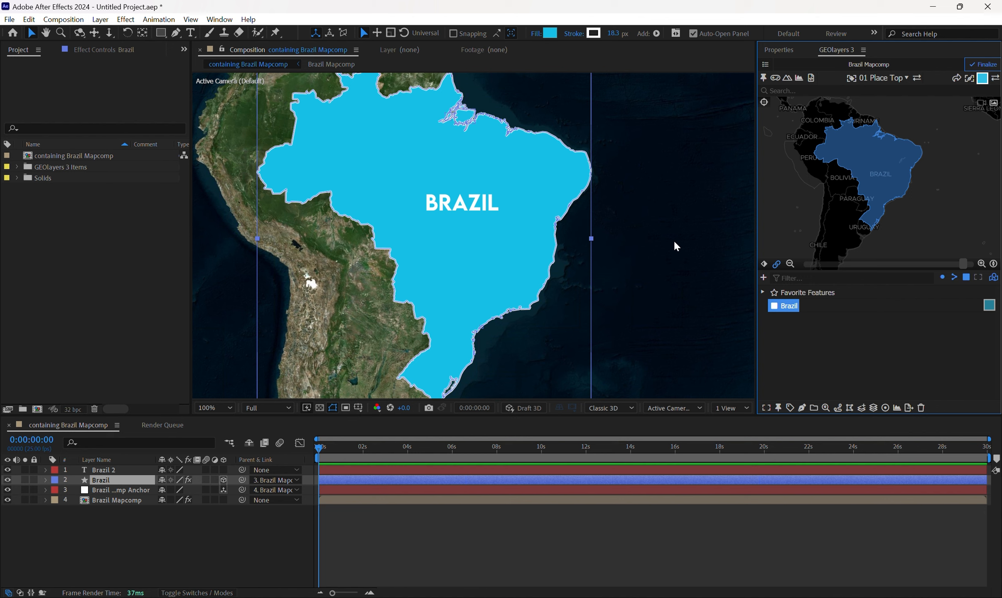
left_click(223, 408)
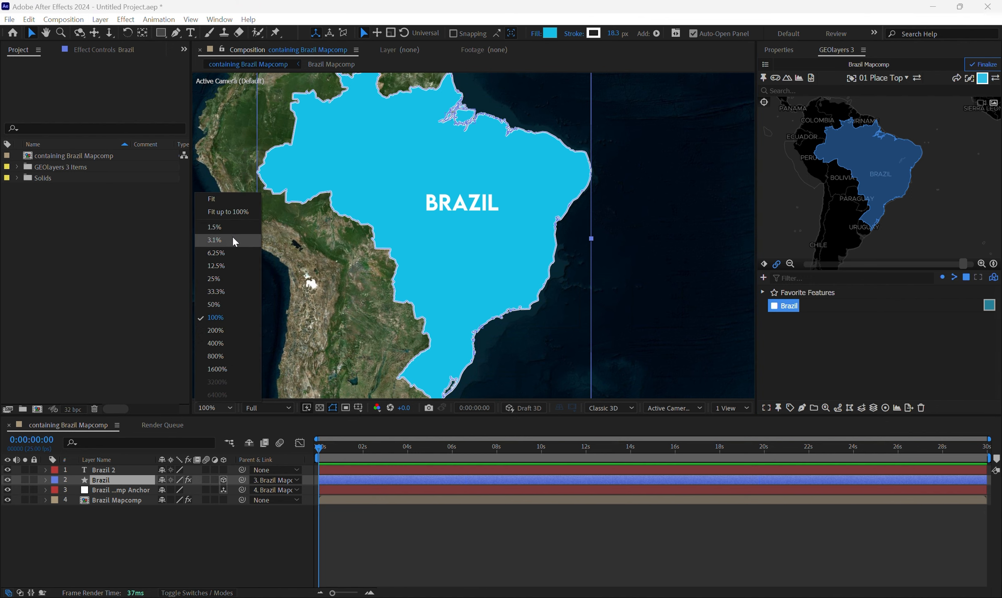
left_click(234, 202)
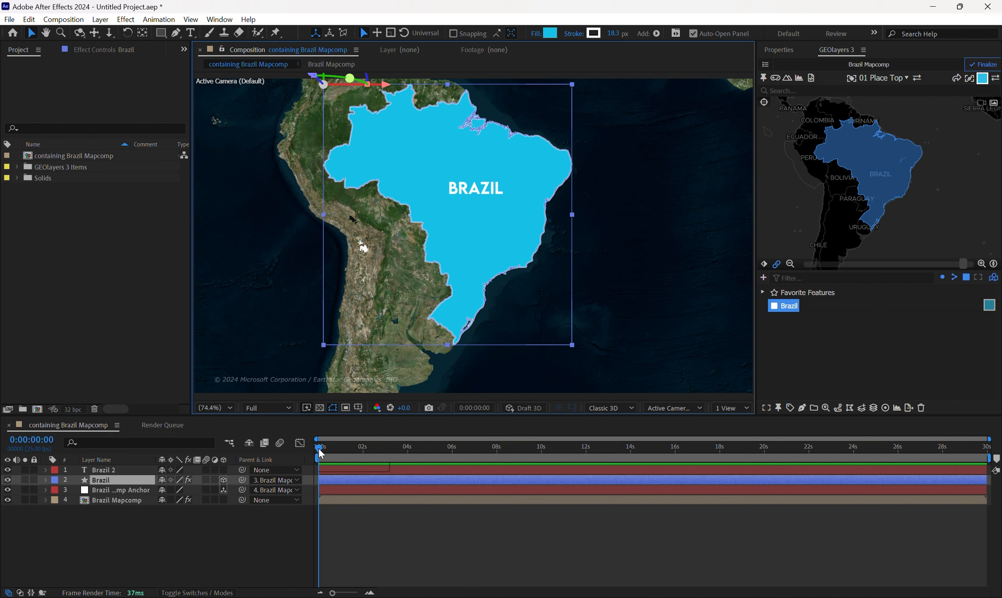
left_click_drag(319, 449, 341, 447)
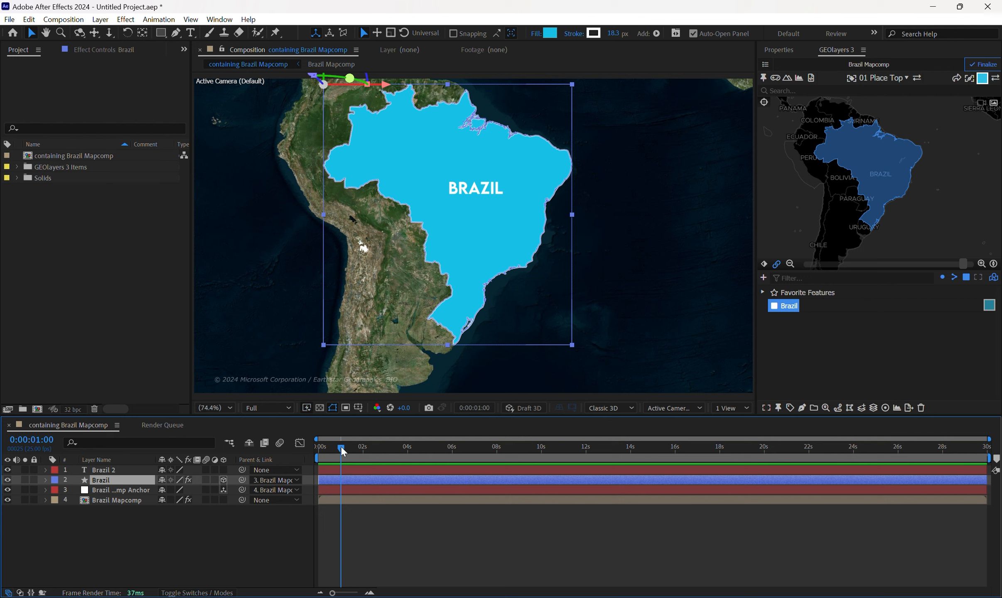
Try rotating the map to test whether the label follows, and reset the map's rotation.
left_click(765, 267)
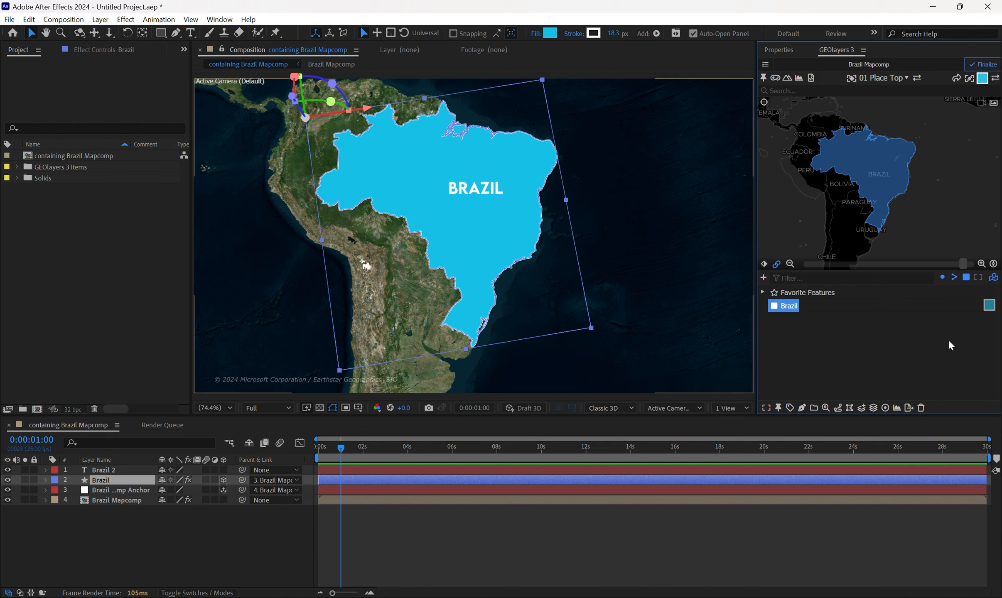
left_click(994, 264)
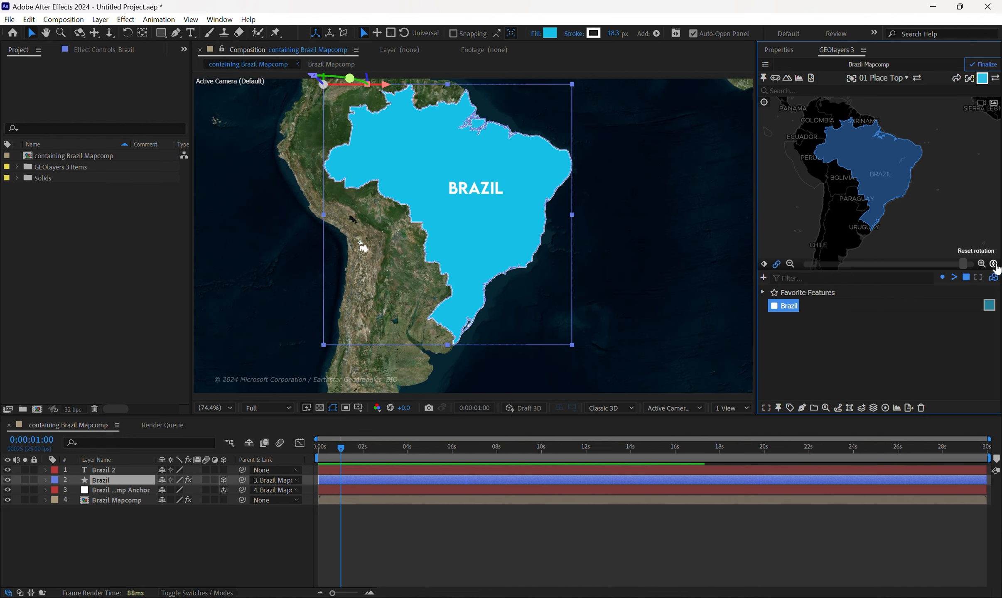
Make the Brazil 2 text layer 3D and parent it to the Brazil Mapcomp anchor layer.
left_click(223, 470)
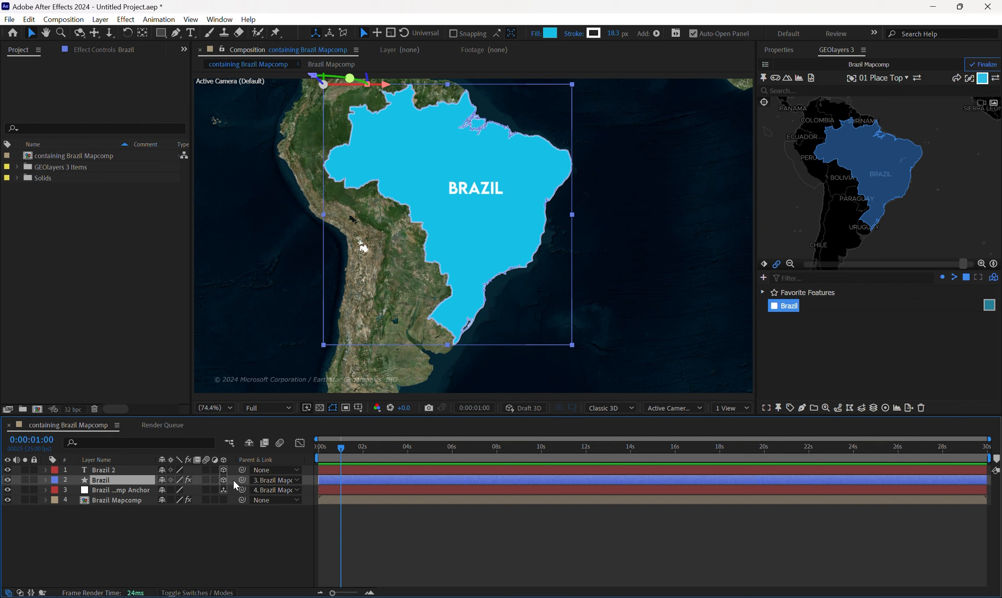
left_click_drag(242, 470, 145, 490)
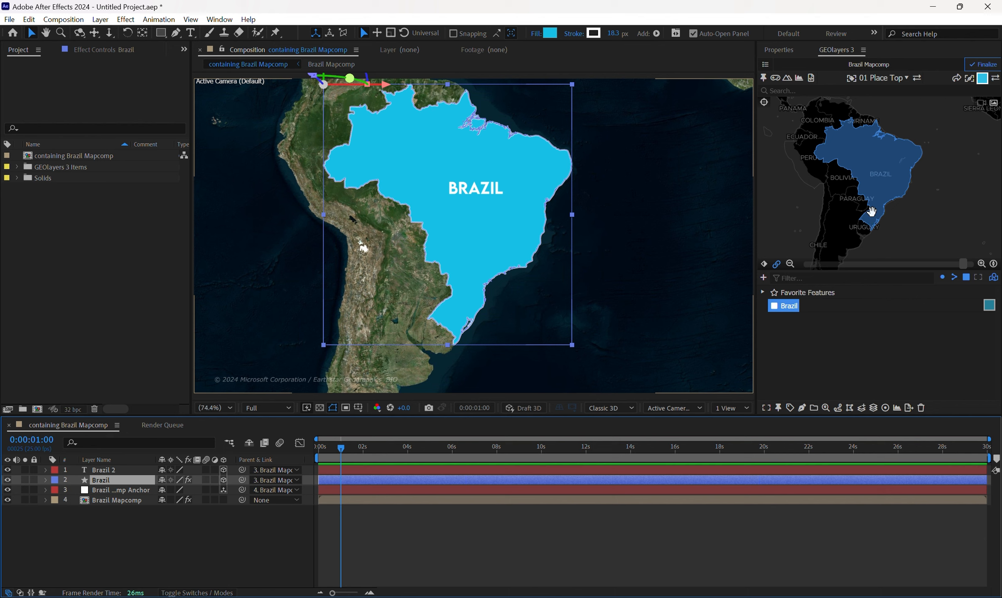
Keyframe the map view at 0:00:01:00 with a bearing of about -14.4°, and rotate it to about +13.0° at 0:00:05:24.
left_click_drag(874, 213, 888, 207)
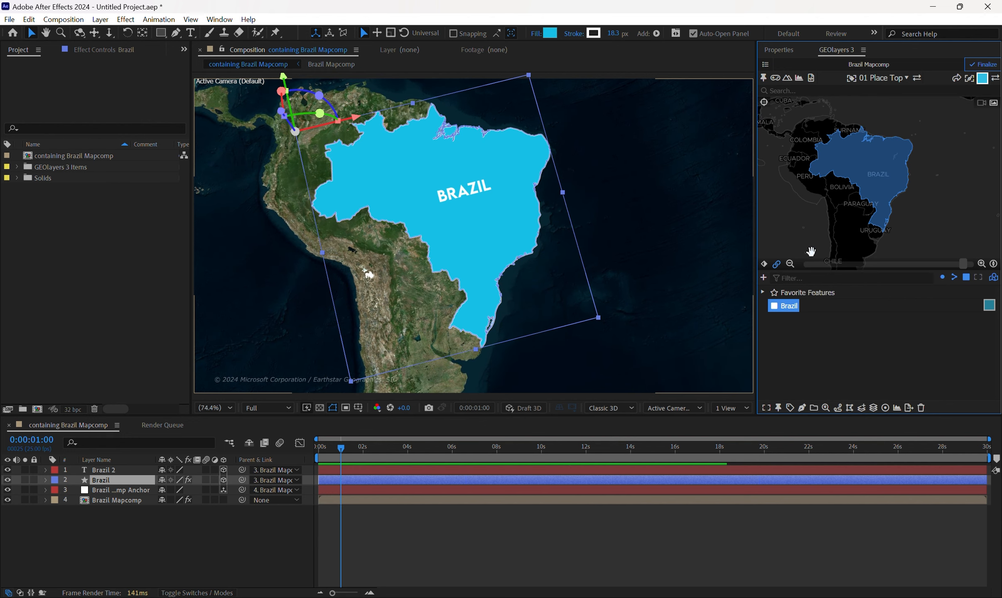
left_click(763, 266)
left_click(971, 186)
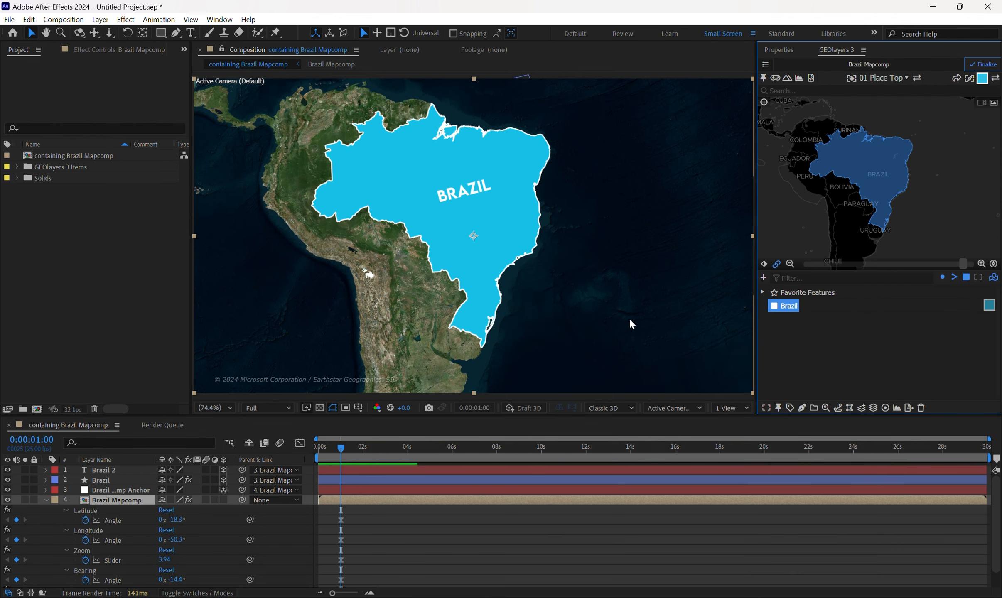
left_click(450, 448)
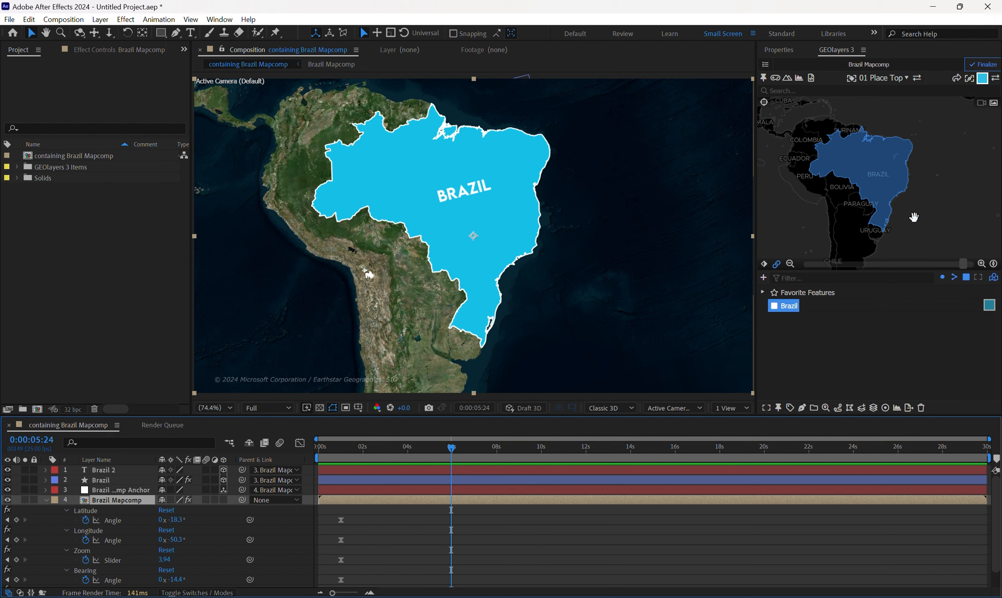
left_click_drag(914, 212, 893, 213)
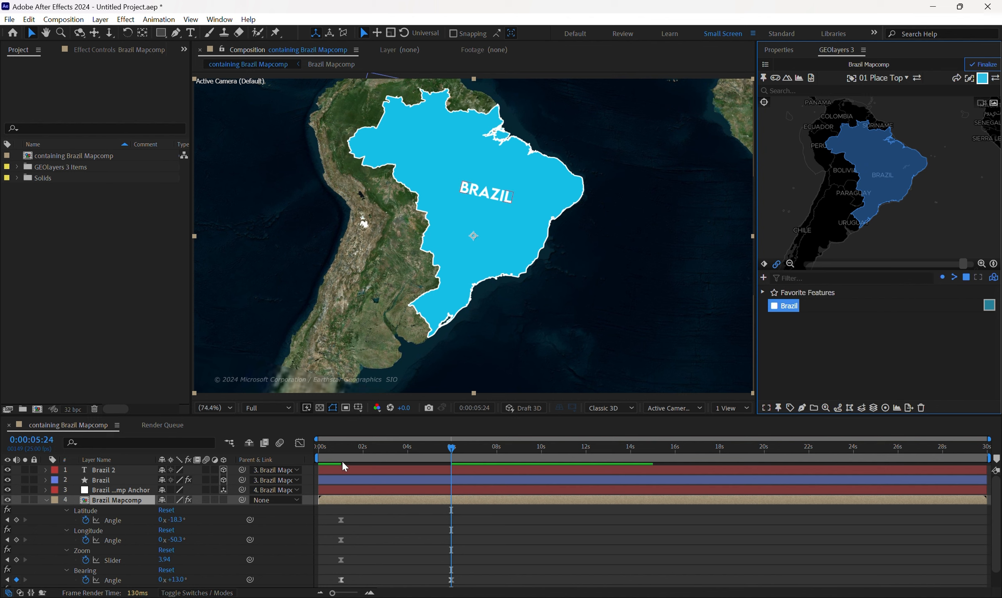
Preview the map rotation from 0:00:00:13 and collapse the Brazil Mapcomp layer's properties.
left_click(330, 443)
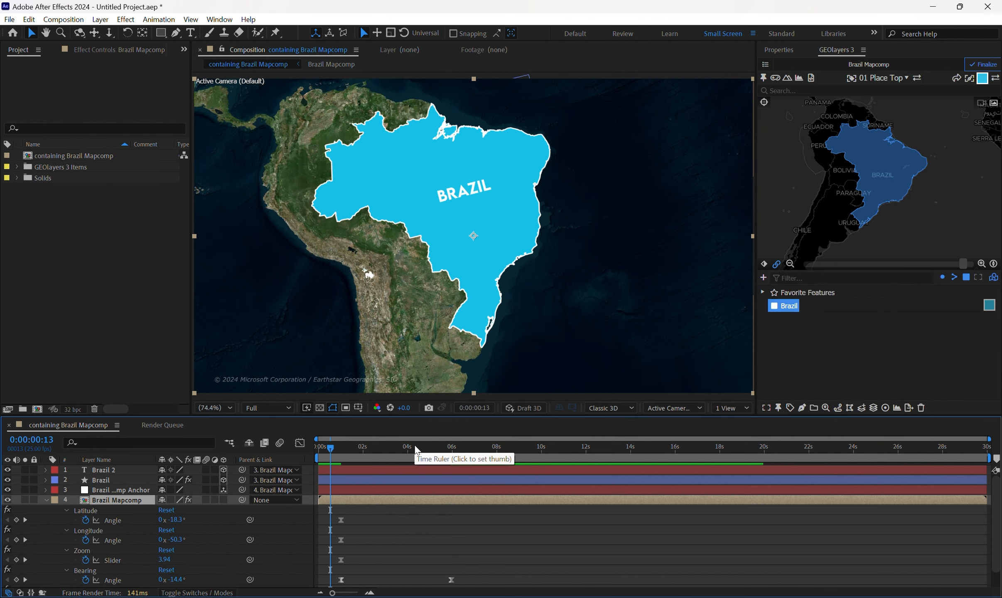
key("space")
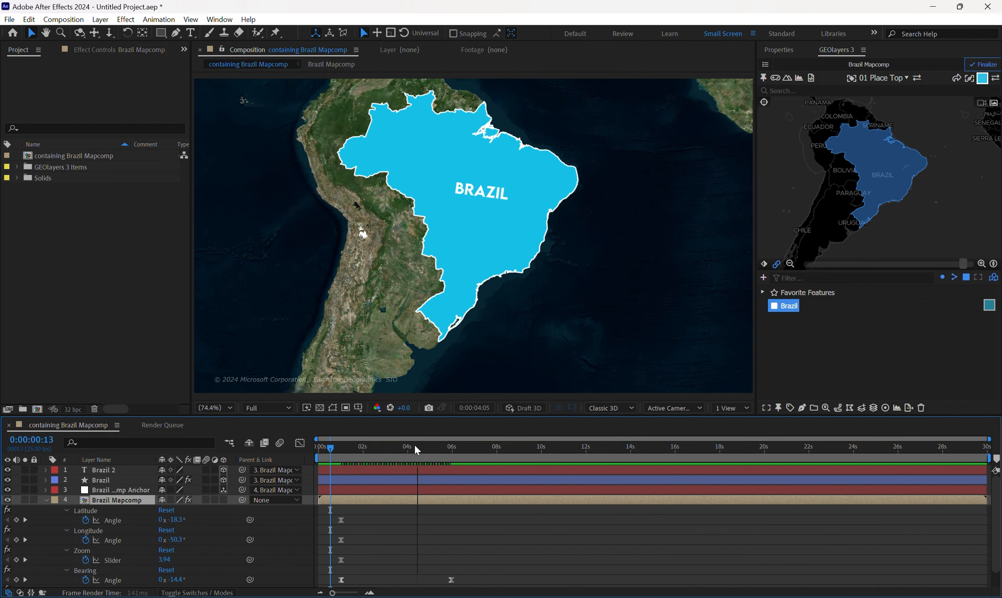
key("space")
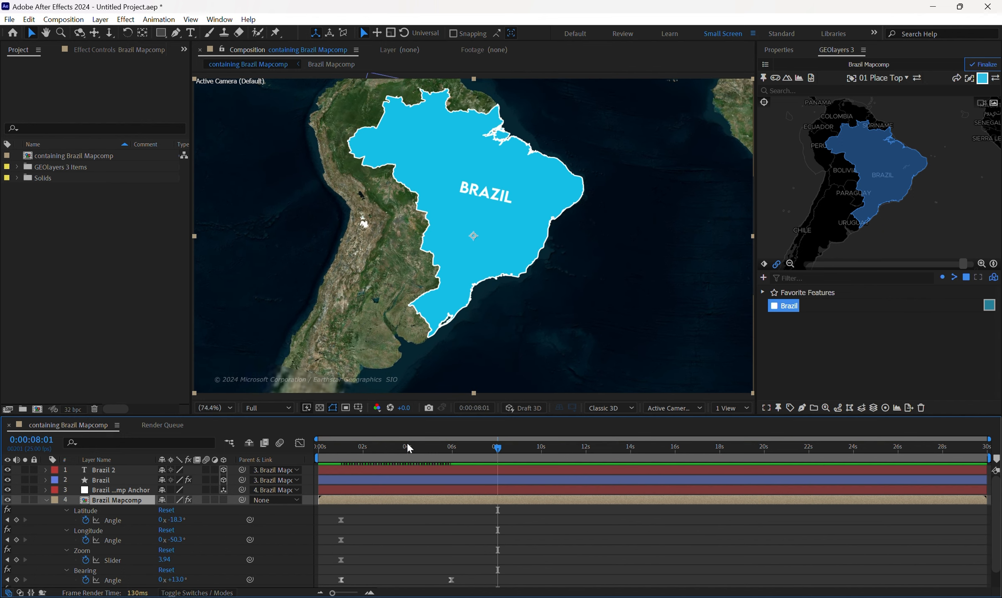
left_click(45, 500)
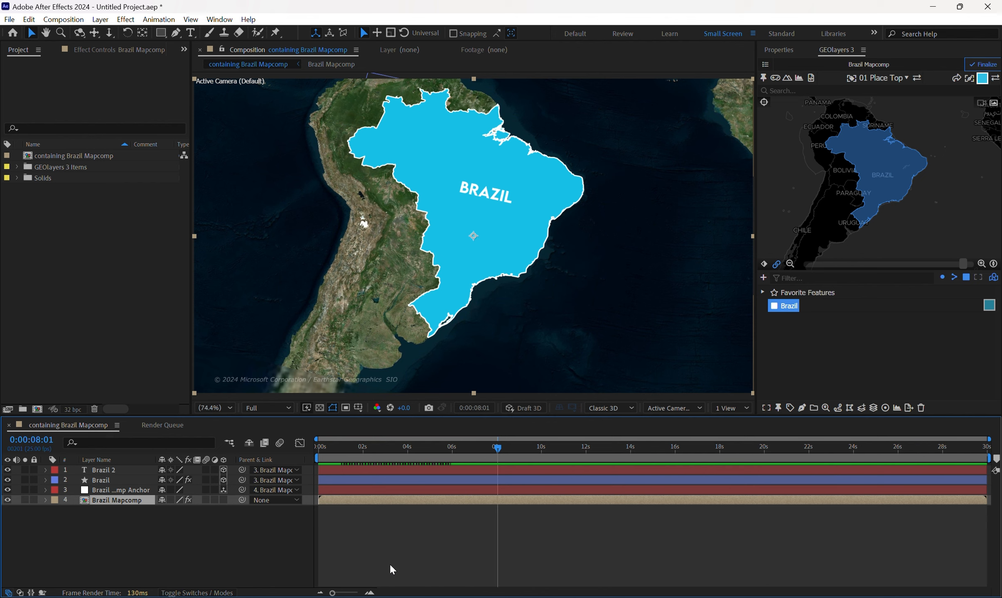
Finalize the Brazil Mapcomp in GEOlayers and close the finalization dialog.
left_click(991, 67)
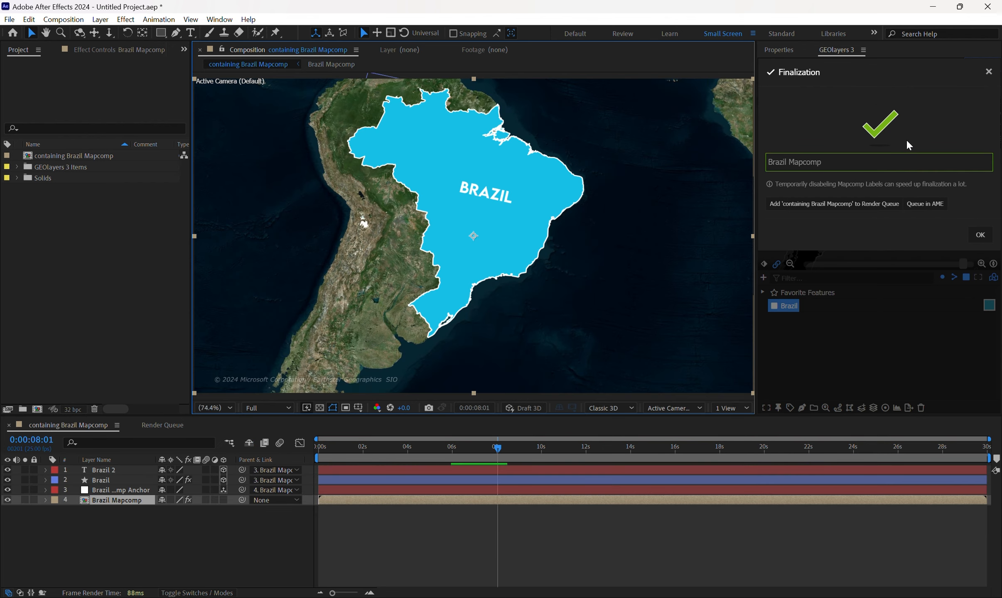
left_click(989, 73)
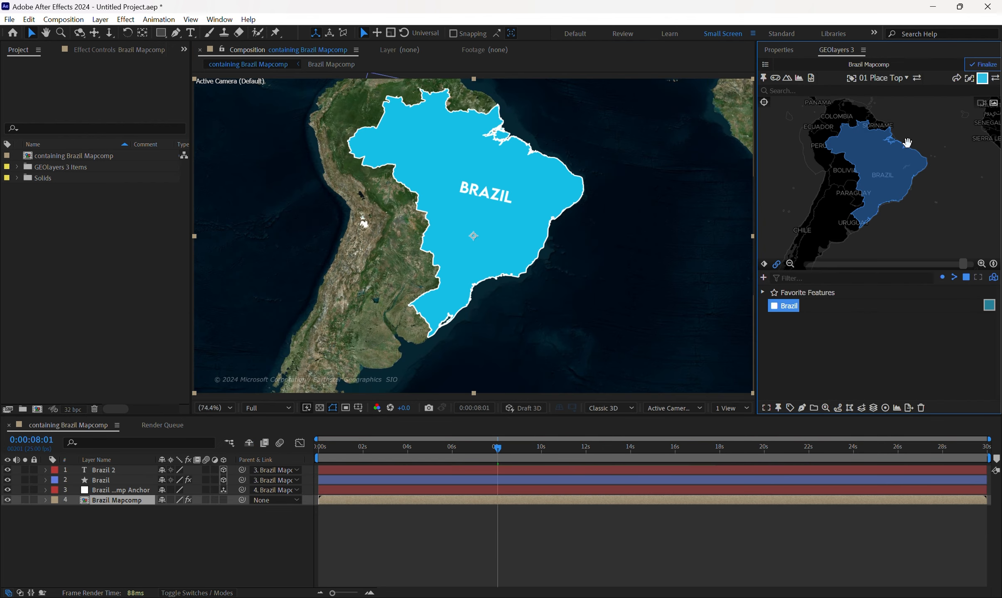